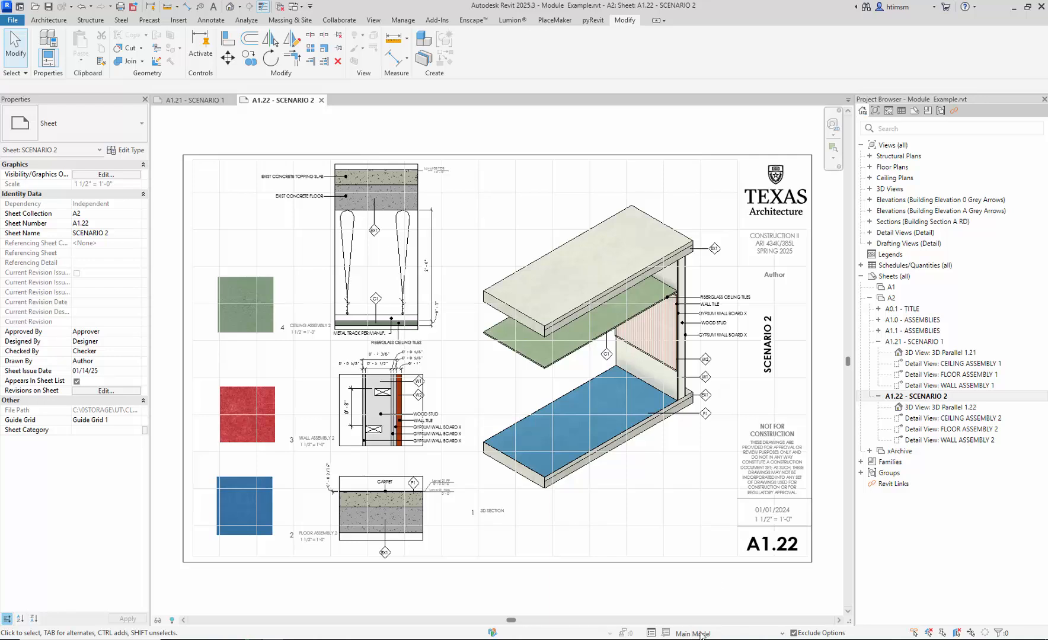
# Step: Activate the 3D section view on sheet A1.22 and make Option 2 the active design option
pyautogui.doubleClick(624, 435)
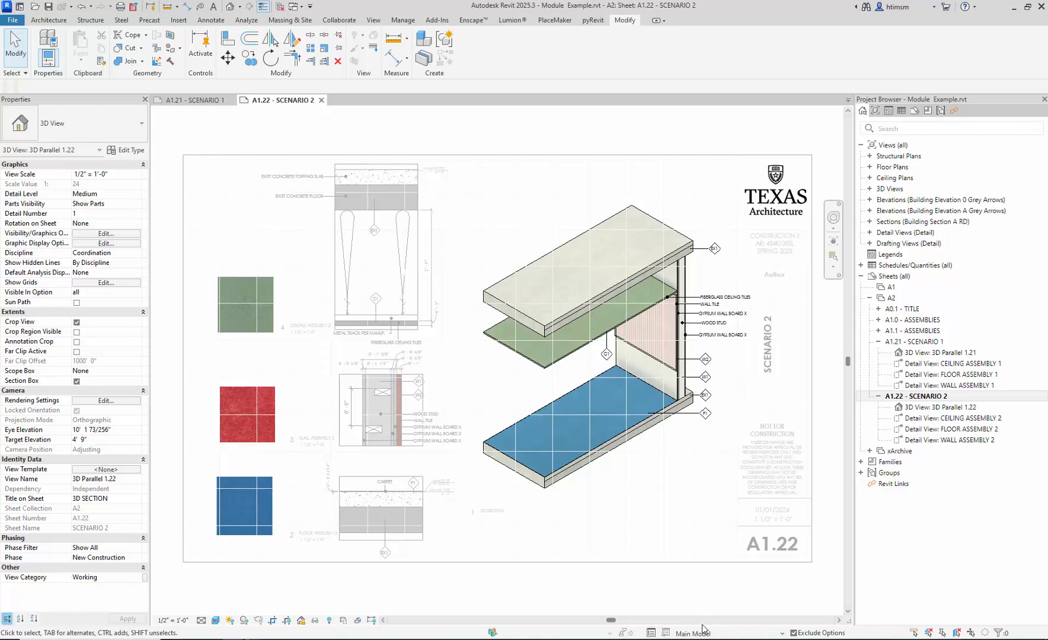
pyautogui.click(781, 632)
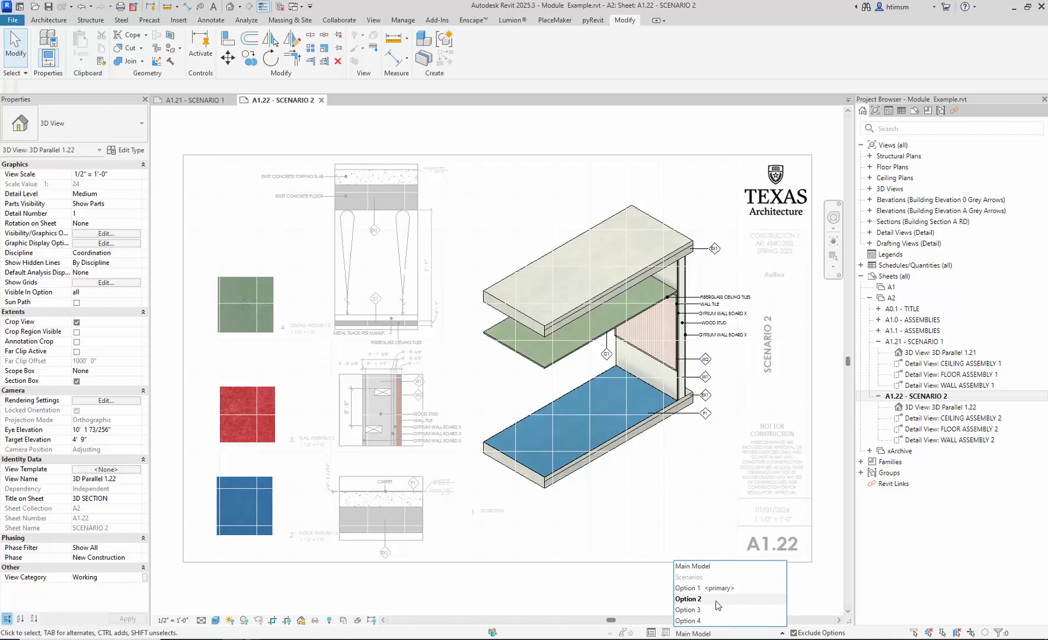
pyautogui.click(688, 598)
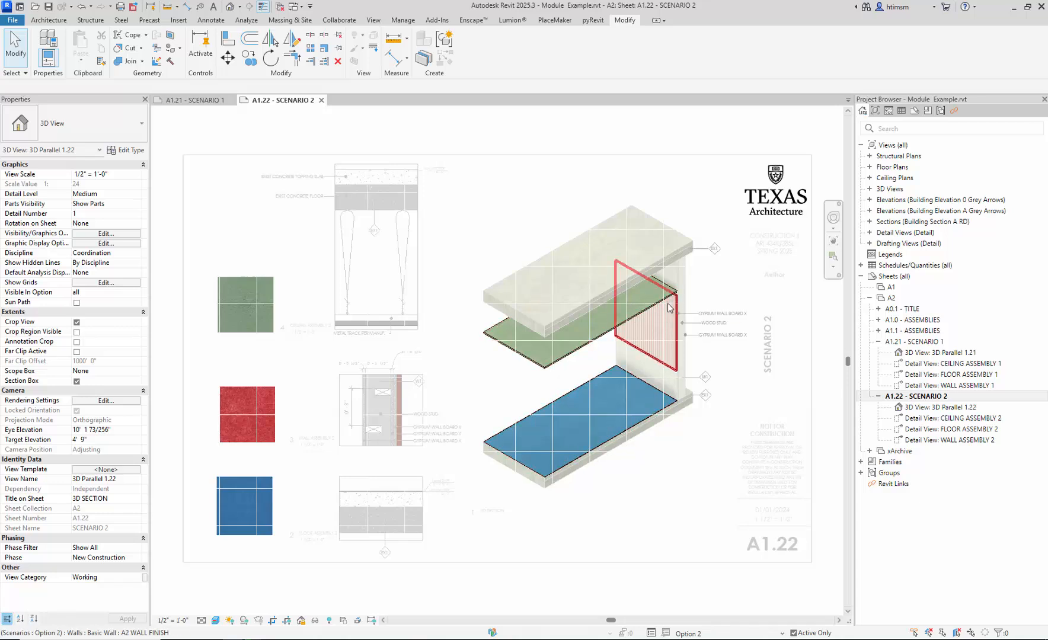
# Step: Check that the Option 2 ceiling and wall finish can be selected in the 3D view, then clear the selection
pyautogui.click(635, 318)
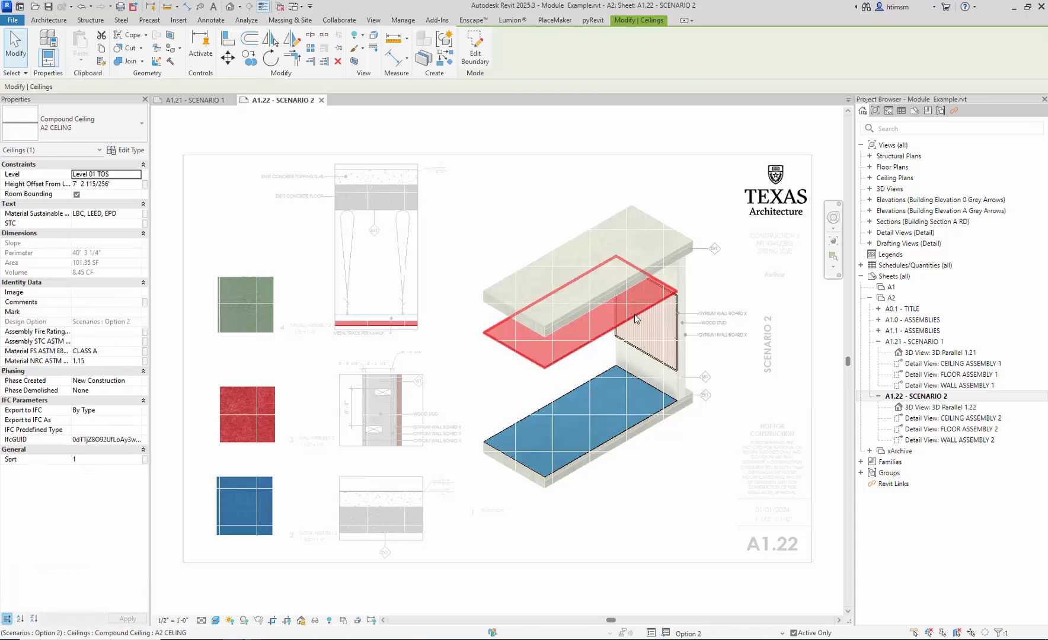
pyautogui.click(675, 340)
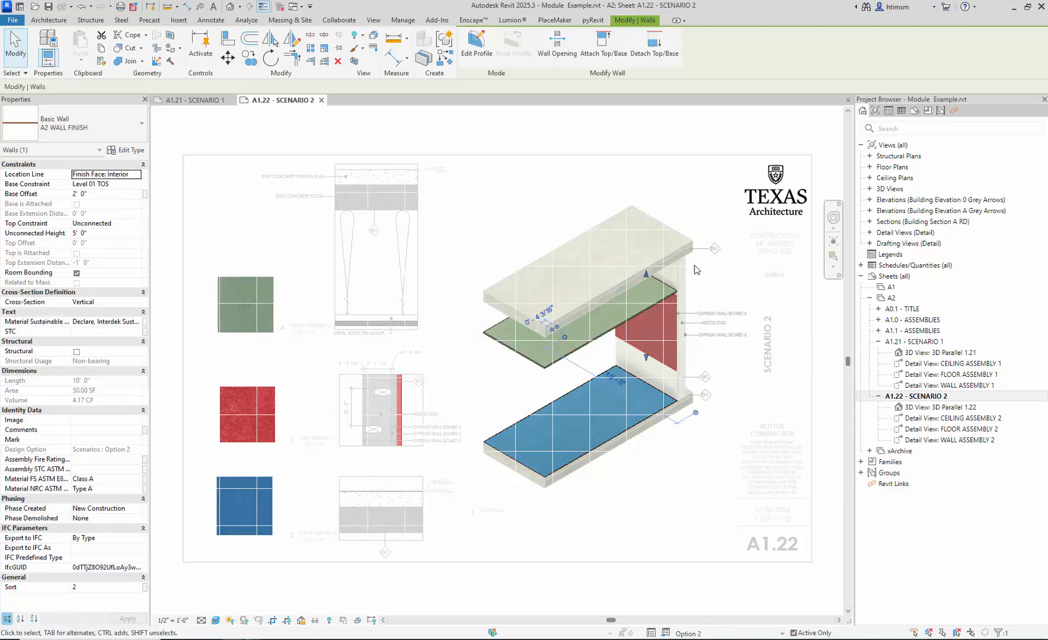
pyautogui.click(627, 479)
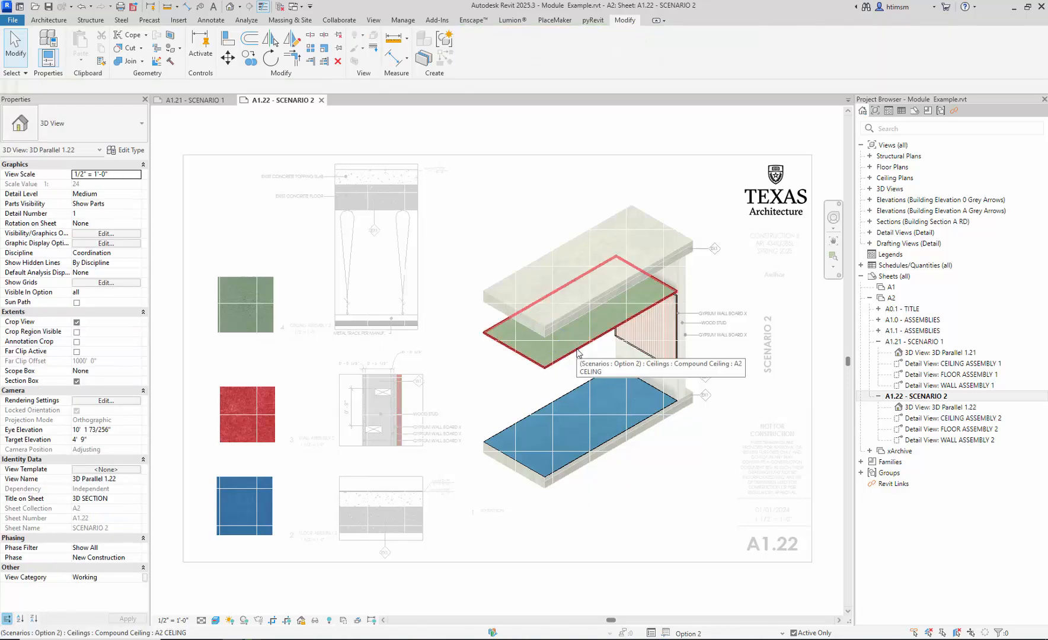
# Step: Duplicate the type of the blue floor finish in the 3D view as A2 FLOOR FINISH 02
pyautogui.click(571, 393)
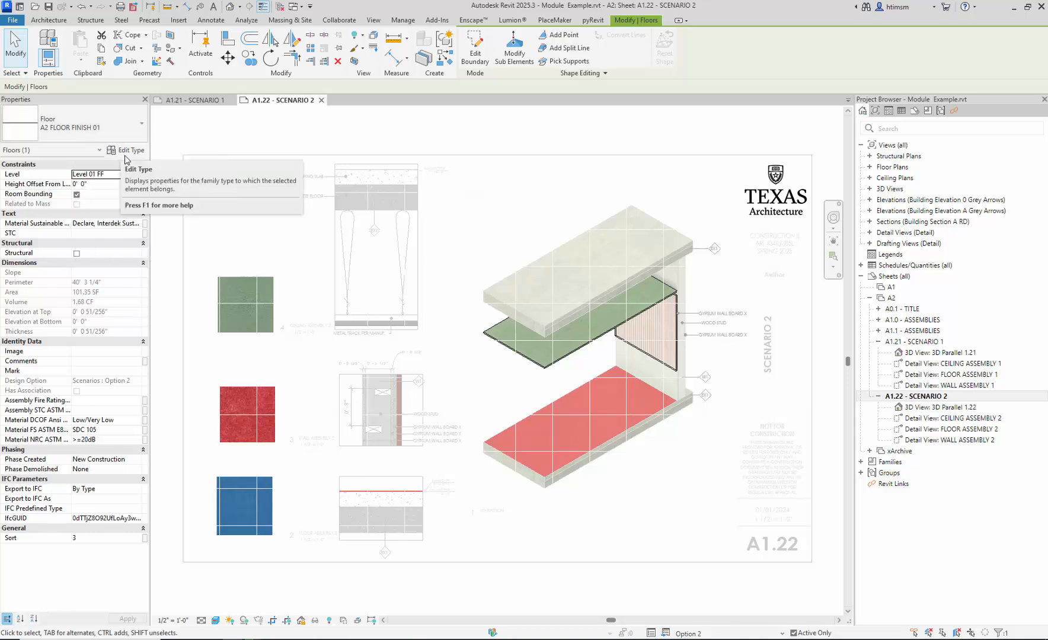
pyautogui.click(132, 151)
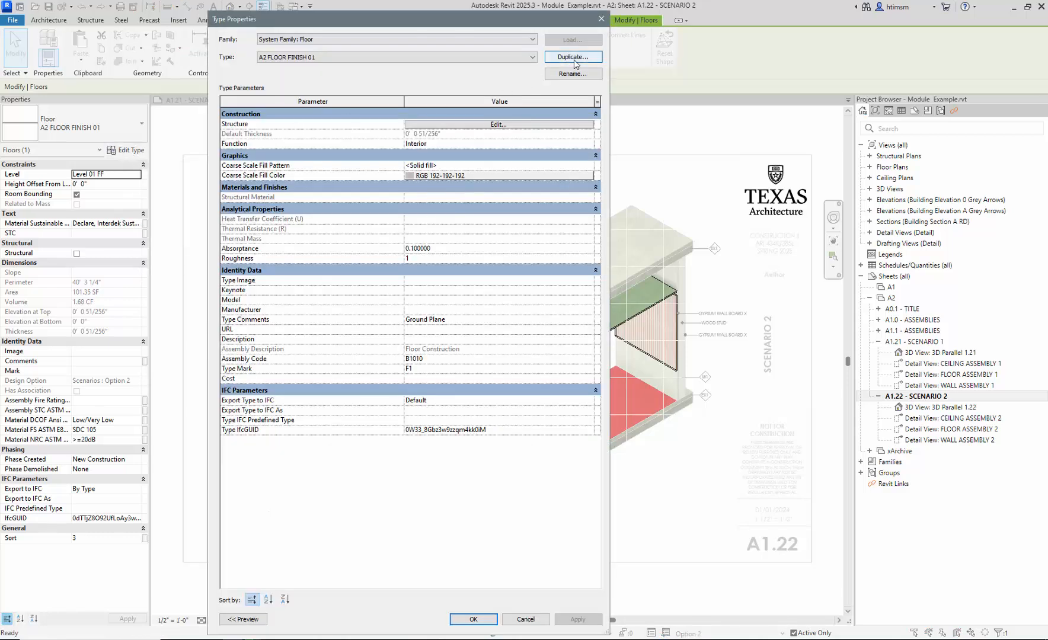
pyautogui.click(573, 57)
pyautogui.click(772, 244)
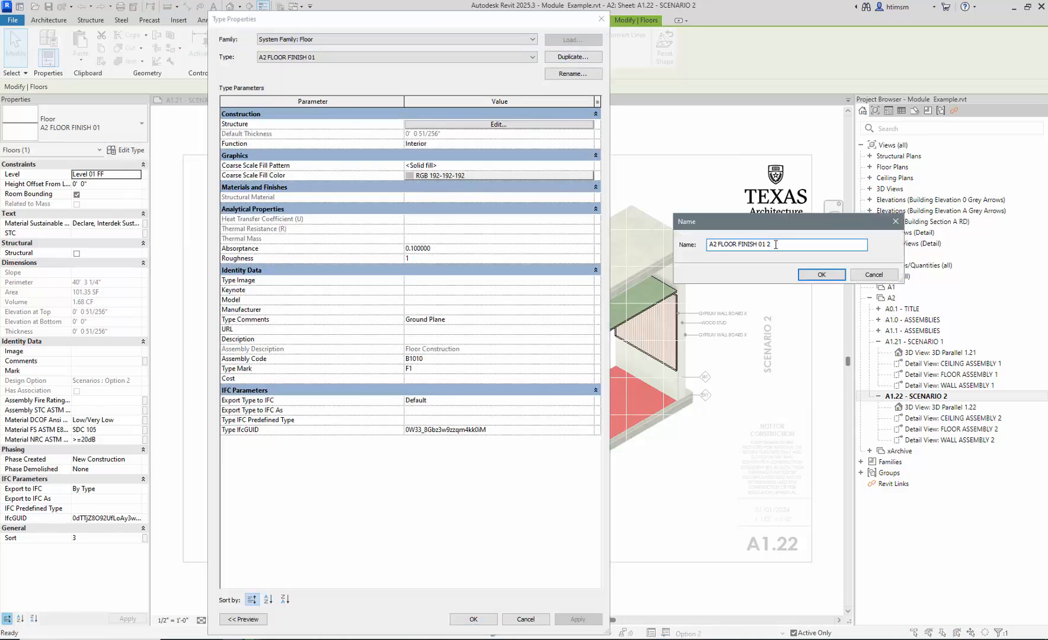
pyautogui.moveTo(772, 244); pyautogui.dragTo(762, 244)
pyautogui.write('2')
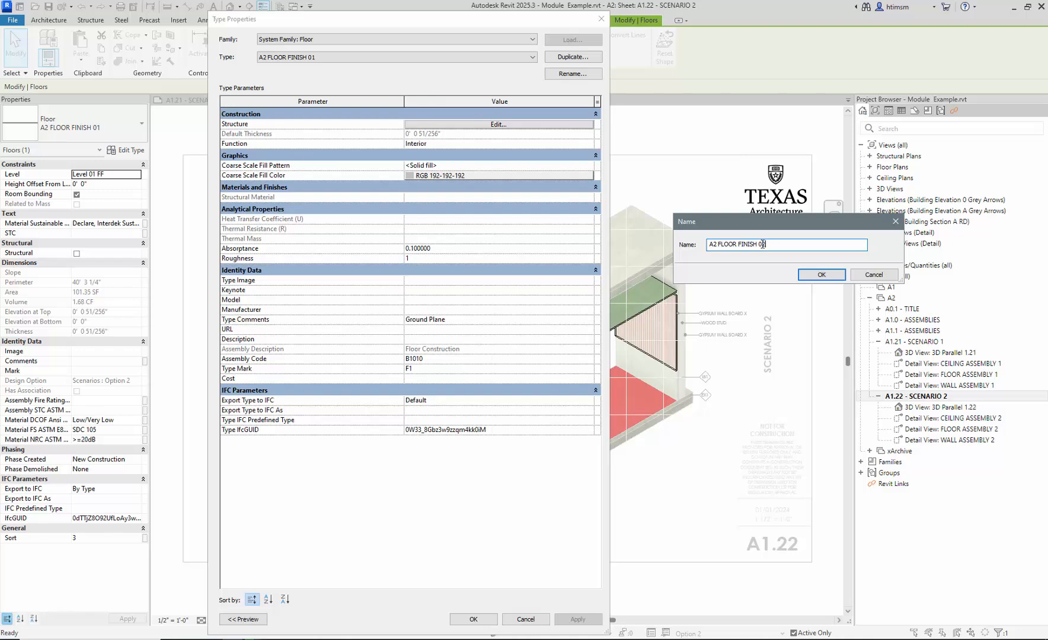
pyautogui.click(823, 276)
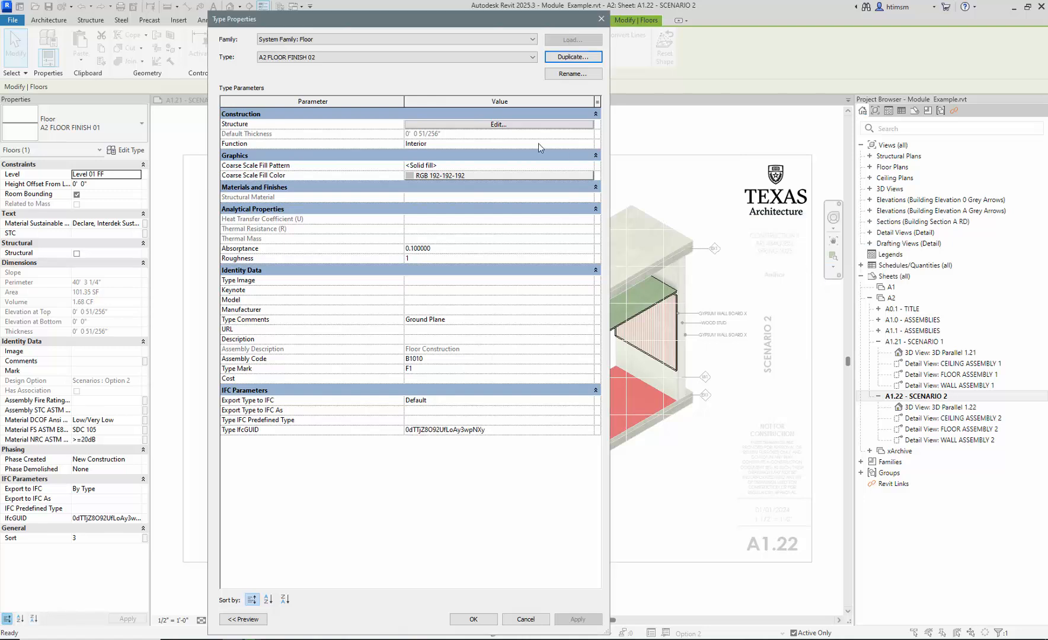
# Step: Delete the membrane layer with the Forbo leveler and adhesive from the new floor type's structure
pyautogui.click(496, 124)
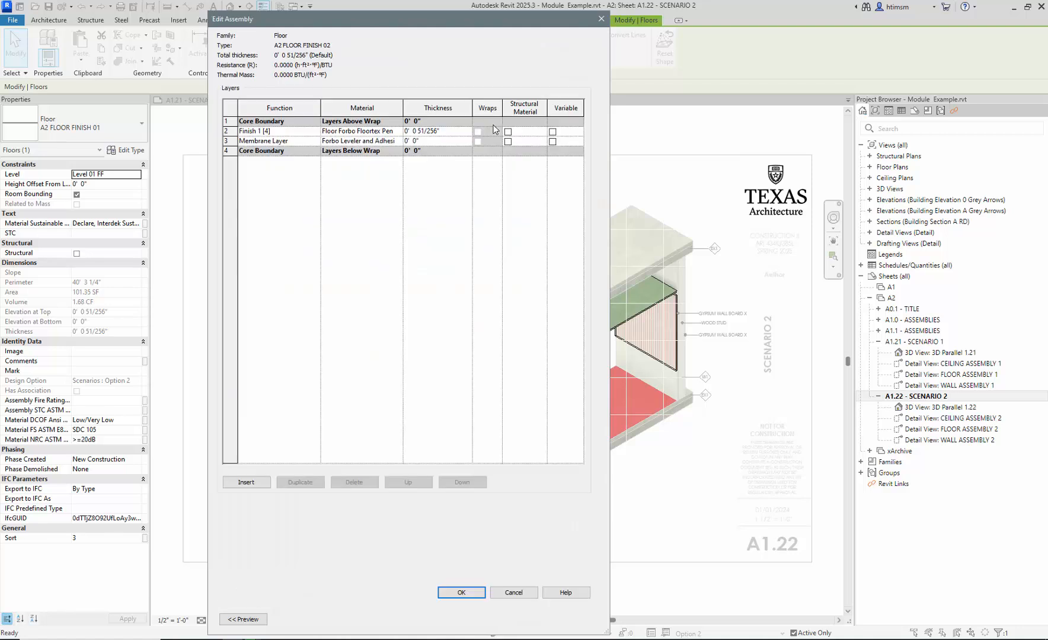
pyautogui.click(347, 143)
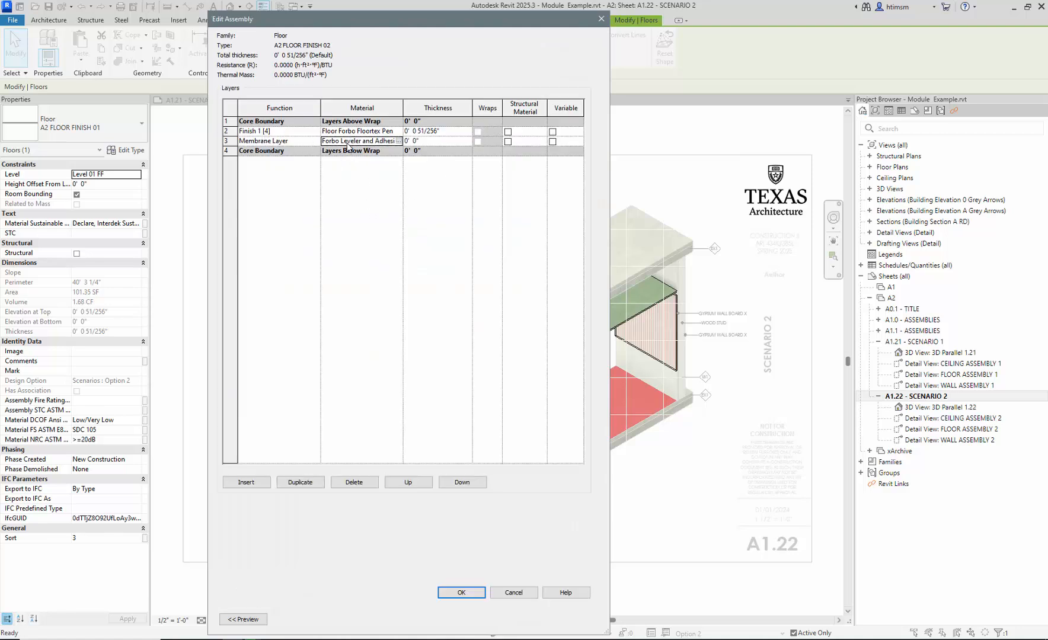
pyautogui.click(229, 141)
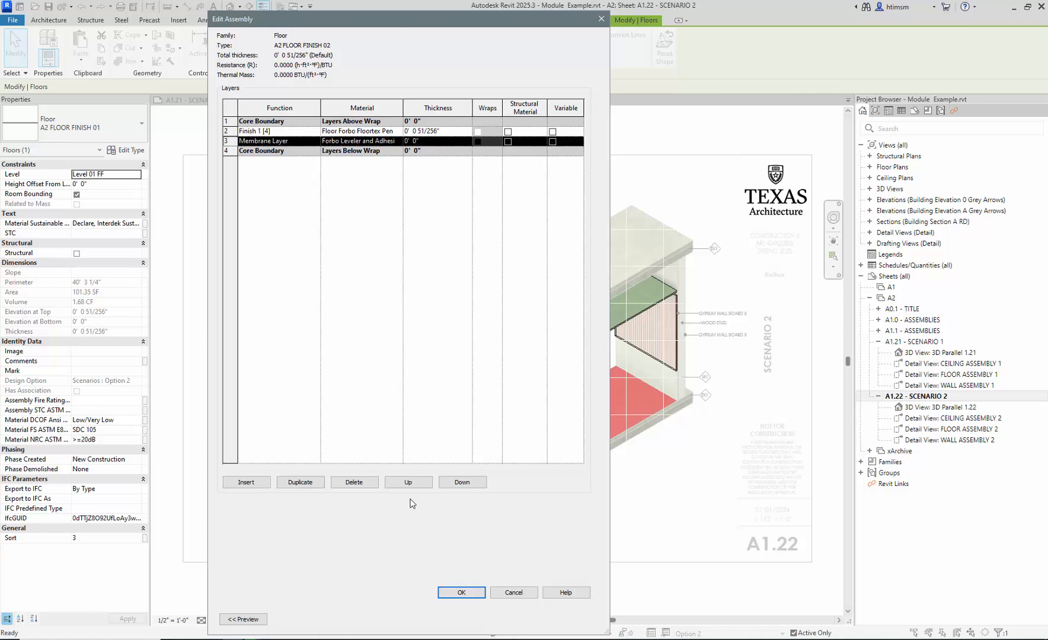
pyautogui.click(356, 481)
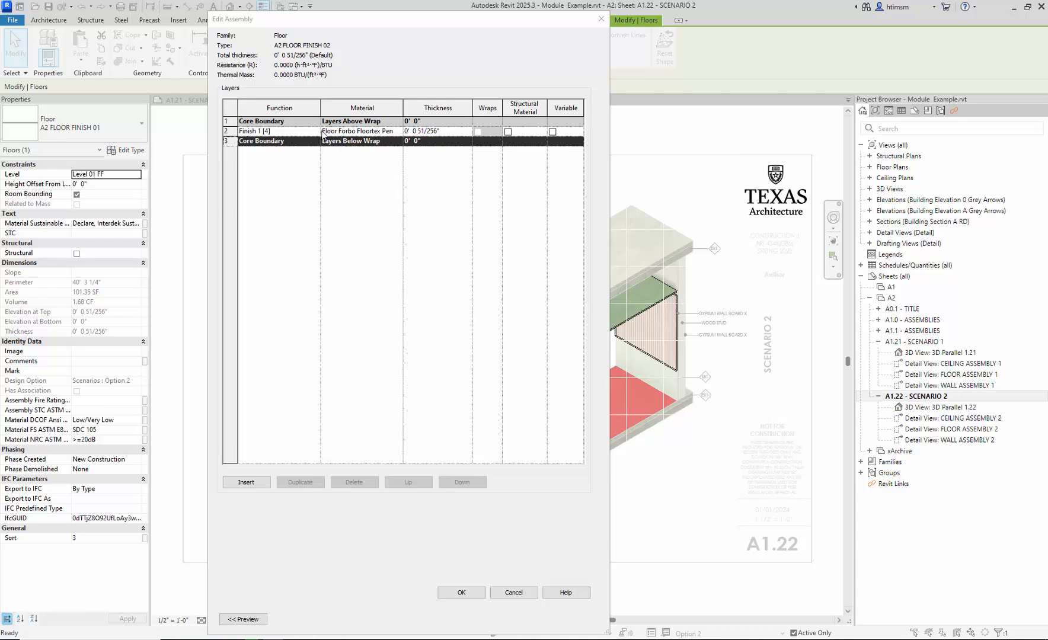
# Step: Search the materials for CORK for the Finish 1 layer and add Cork Tiles from the library to the project
pyautogui.click(396, 132)
pyautogui.click(398, 131)
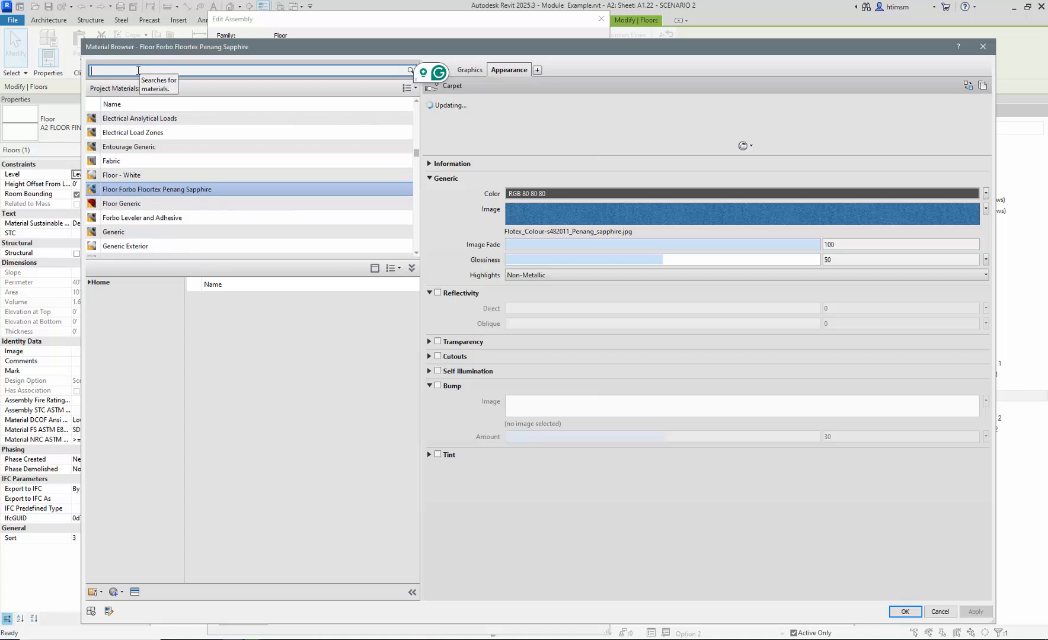
pyautogui.click(138, 71)
pyautogui.write('CORK')
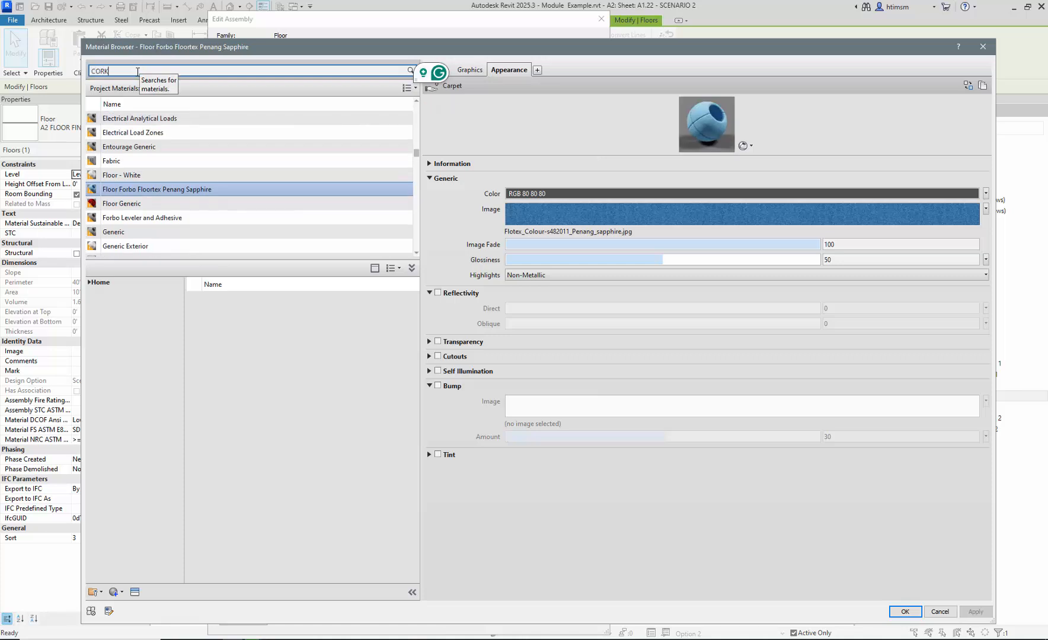
pyautogui.moveTo(290, 302)
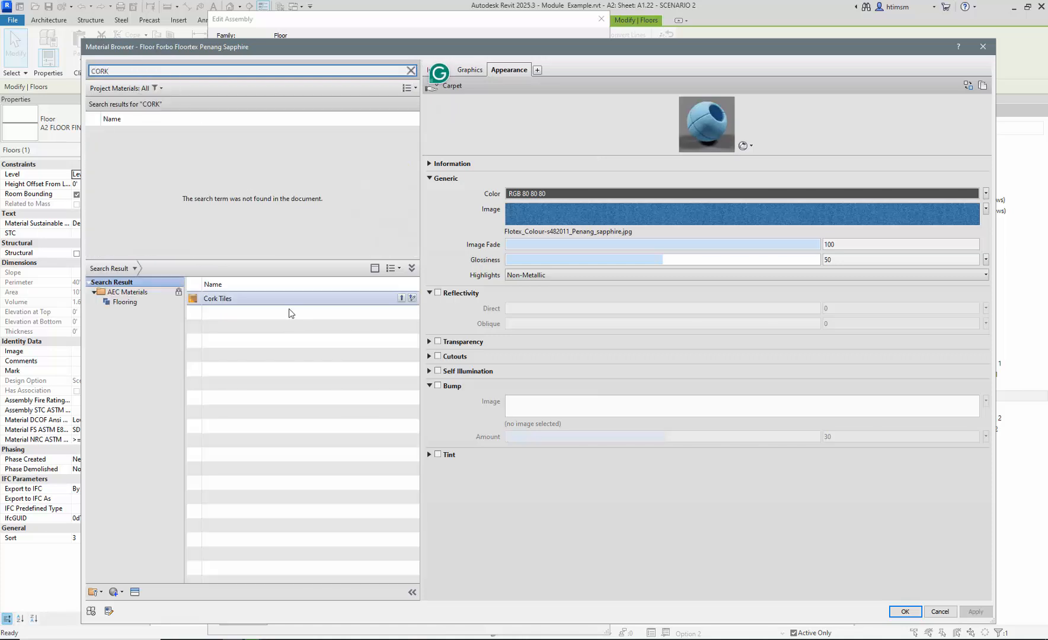
pyautogui.click(401, 299)
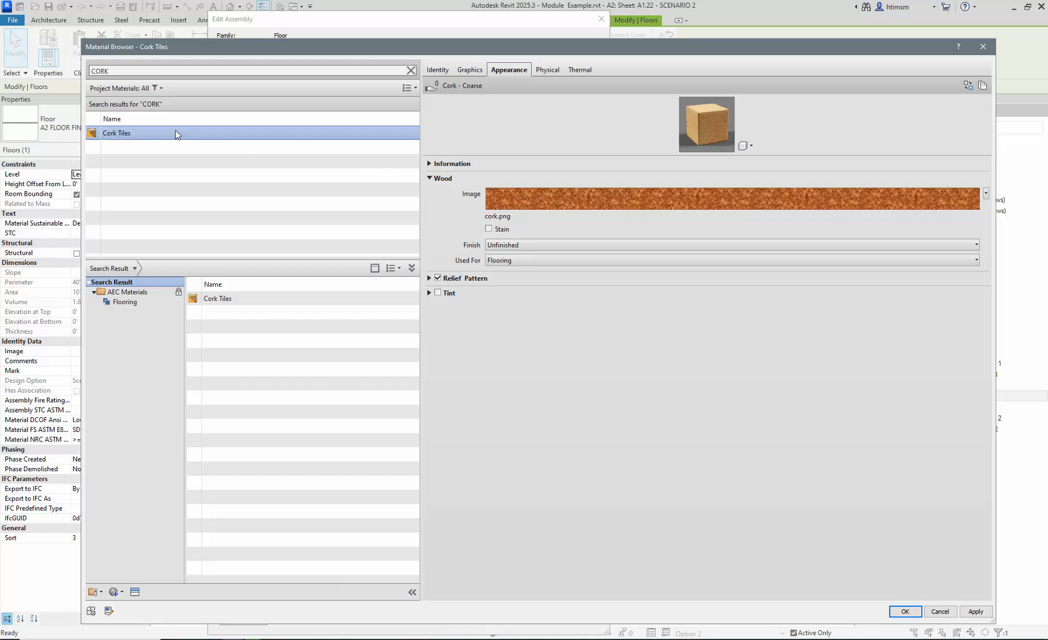
# Step: Set the Cork Tiles surface foreground pattern to the 12" Tile model pattern
pyautogui.click(471, 71)
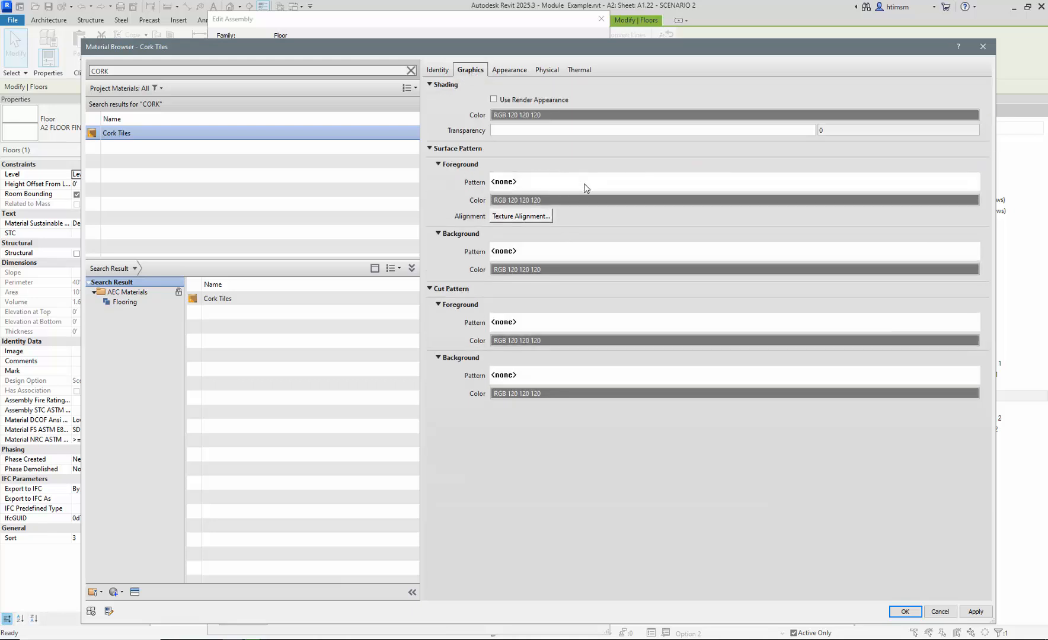
pyautogui.click(584, 185)
pyautogui.click(694, 179)
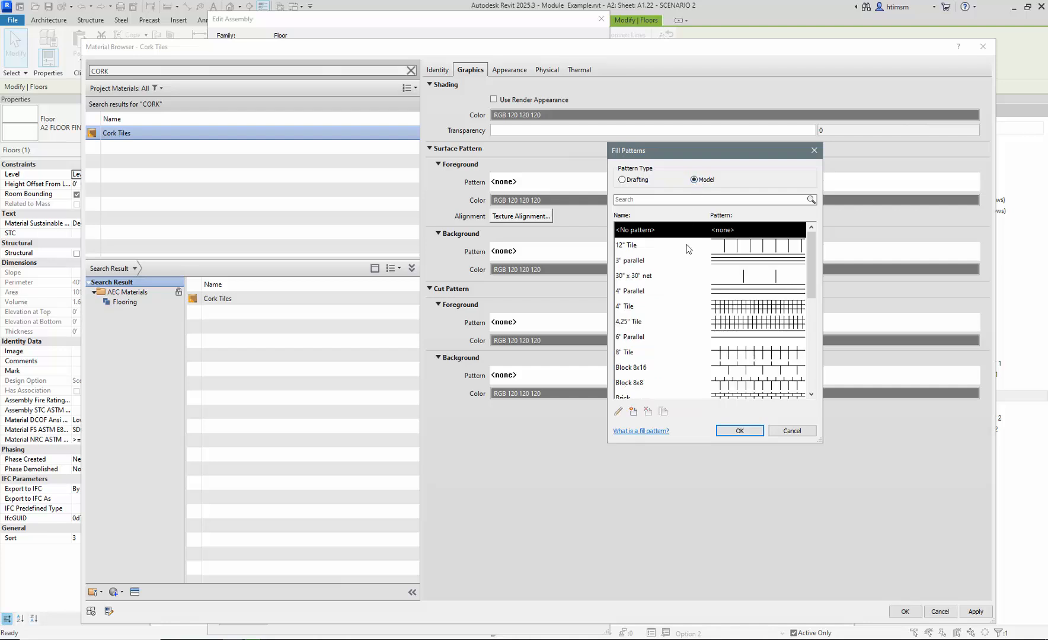
pyautogui.scroll(-6, 656, 348)
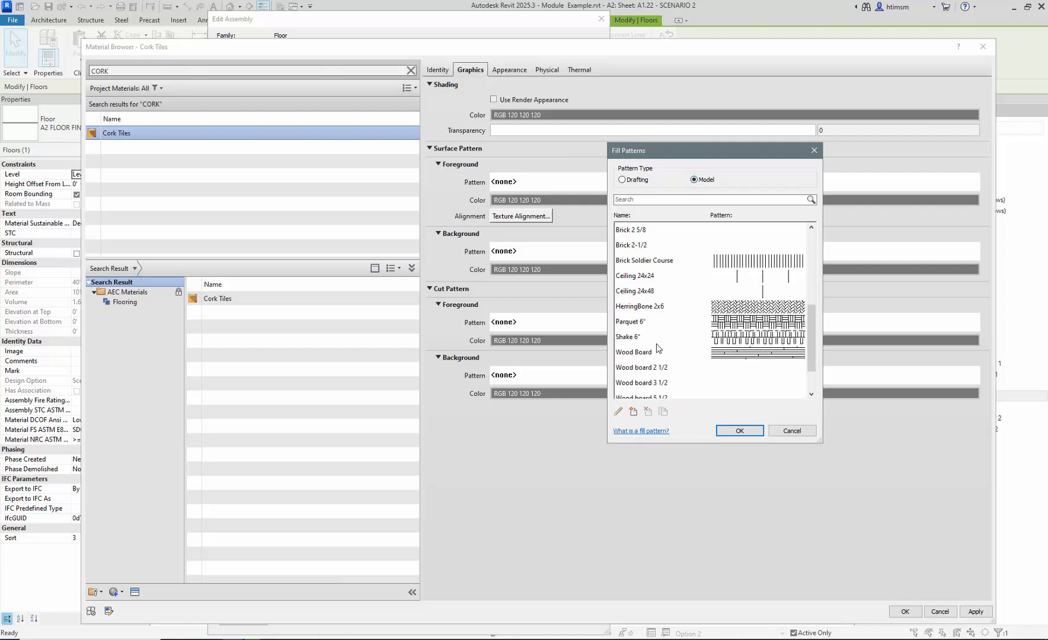
pyautogui.scroll(-1, 657, 348)
pyautogui.scroll(3, 656, 348)
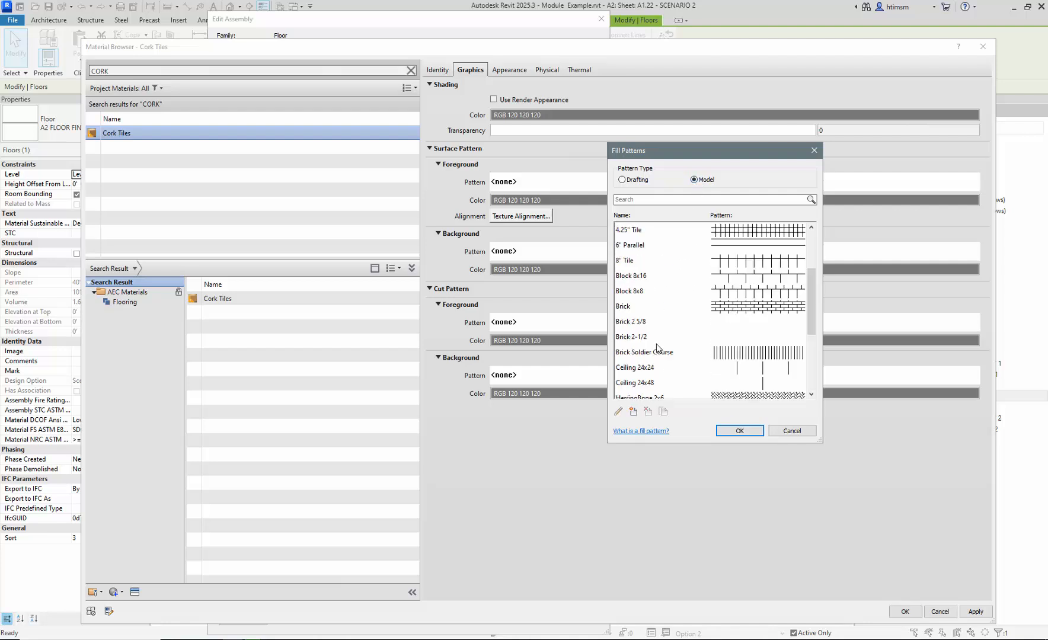
pyautogui.scroll(4, 656, 347)
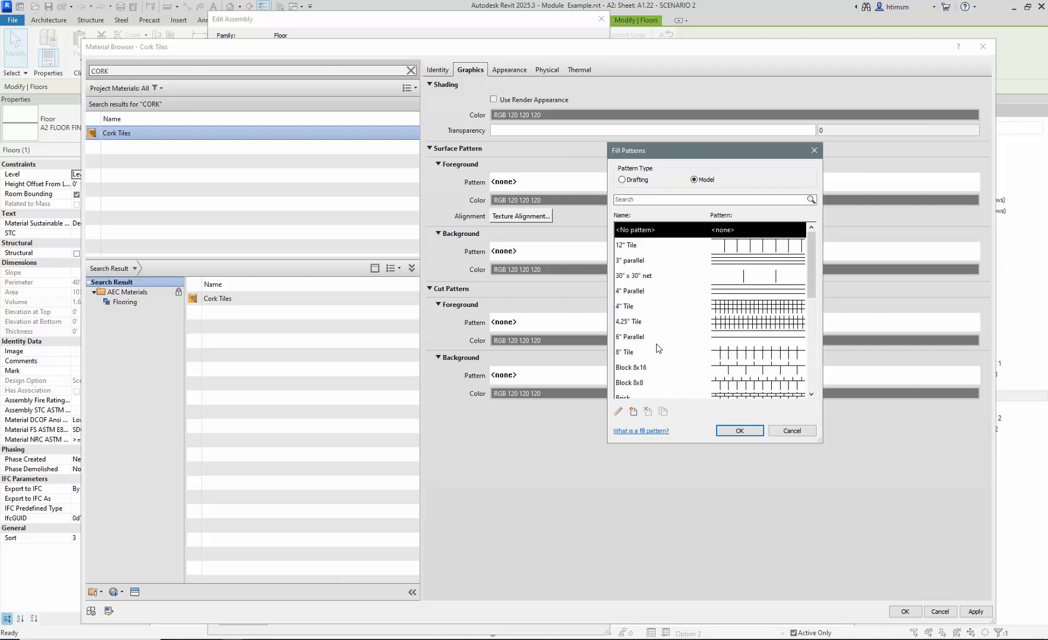
pyautogui.click(635, 246)
pyautogui.click(750, 436)
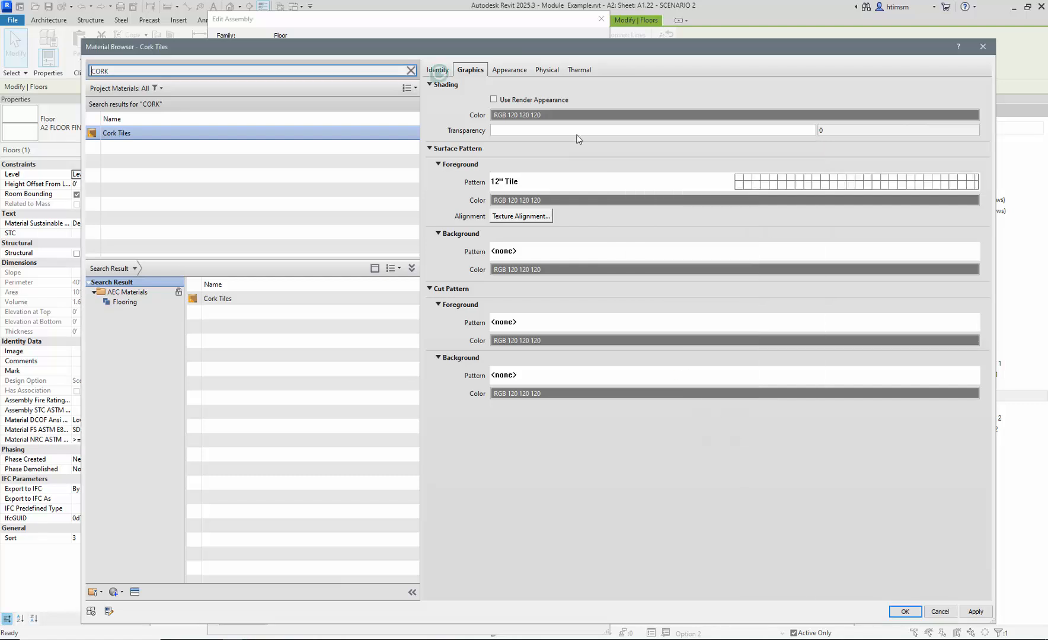
# Step: Duplicate the Cork - Coarse appearance of Cork Tiles as a generic appearance
pyautogui.click(509, 70)
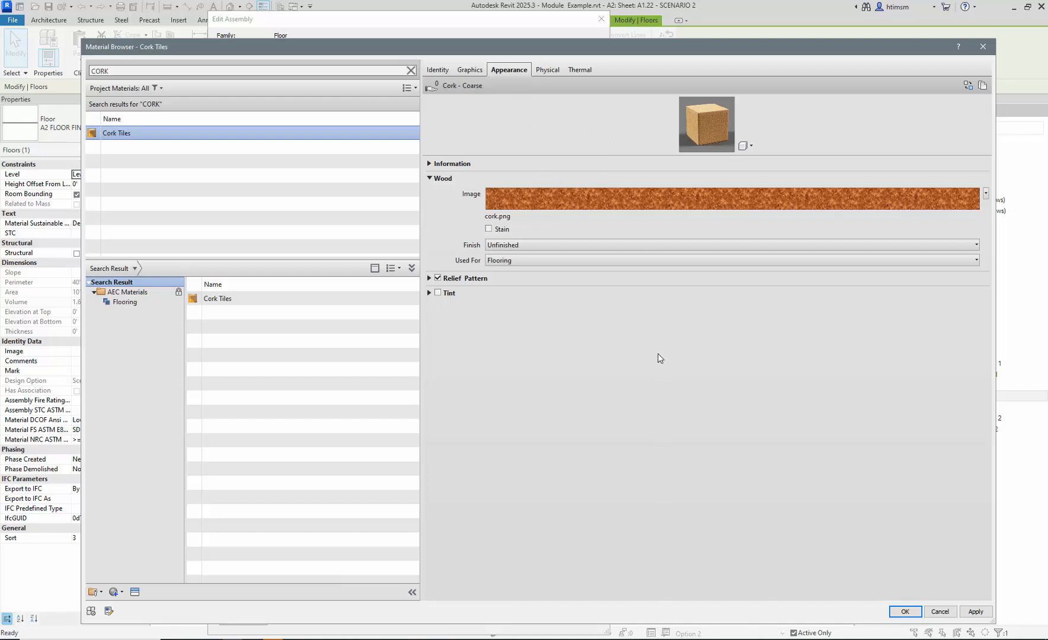
pyautogui.rightClick(515, 74)
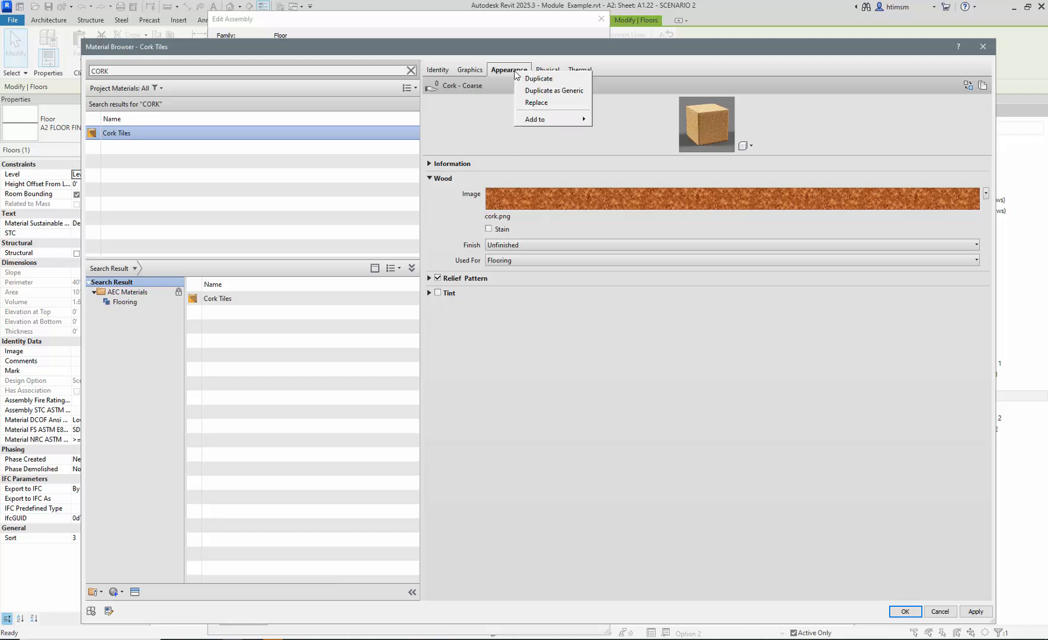
pyautogui.click(549, 91)
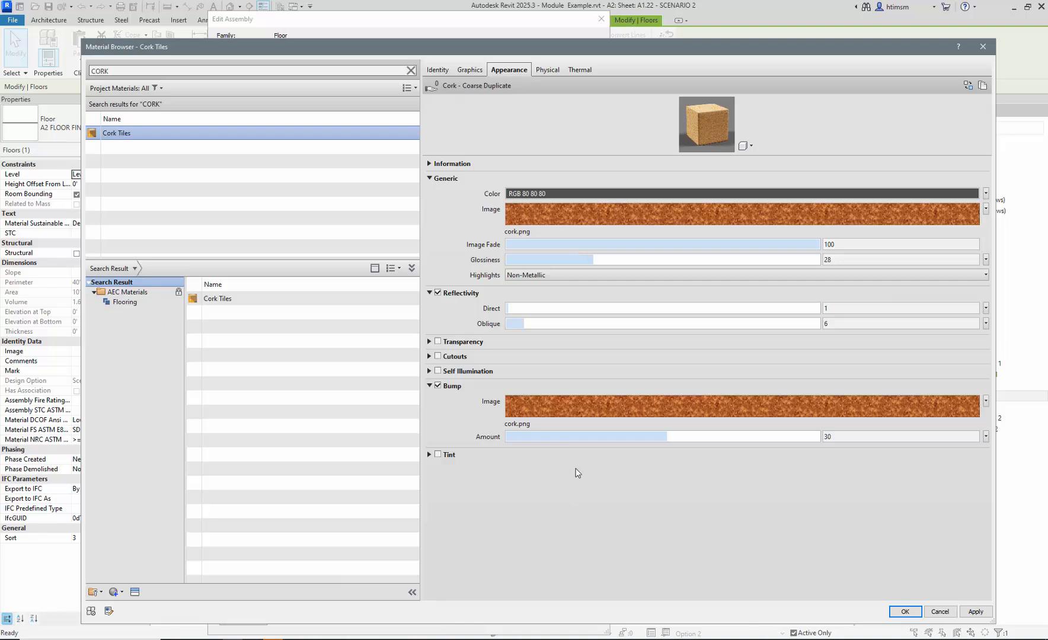
# Step: Set the generic cork appearance's color to white (RGB 255 255 255) and its image fade to 56
pyautogui.click(702, 193)
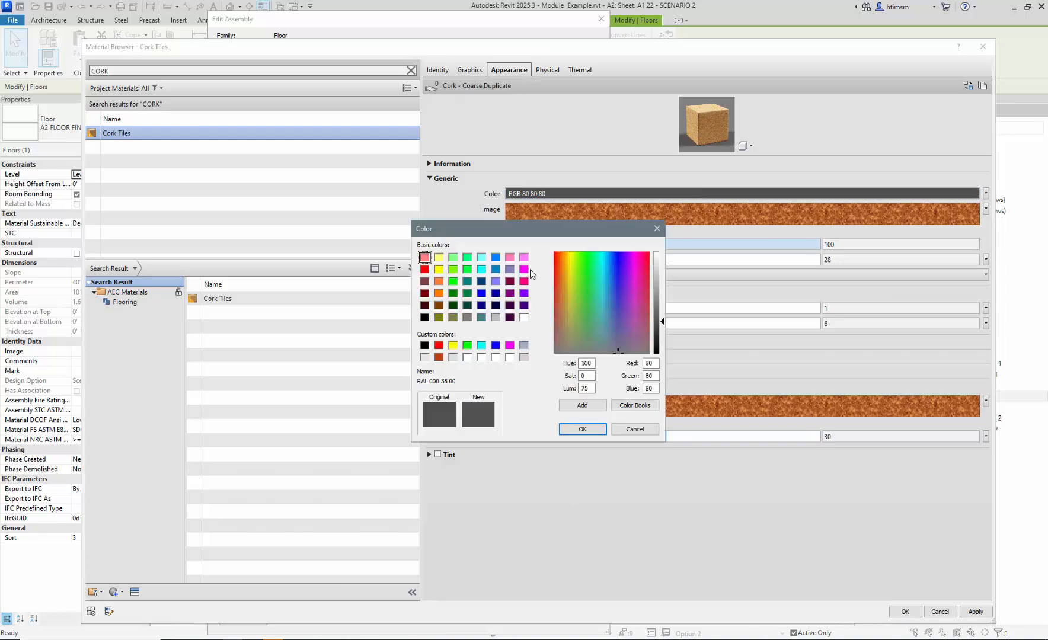
pyautogui.click(482, 357)
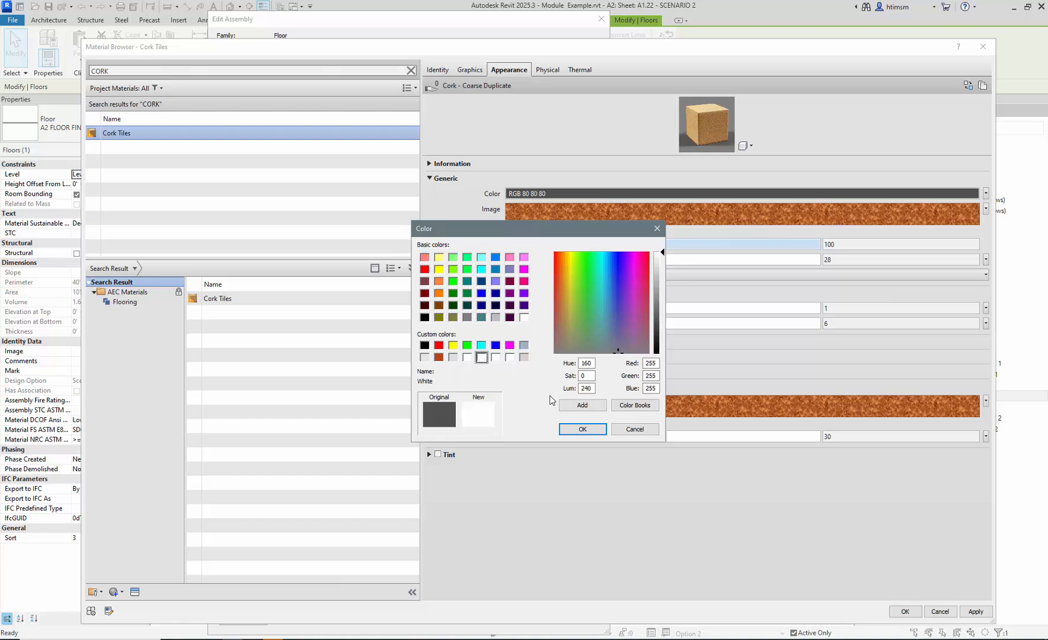
pyautogui.click(580, 429)
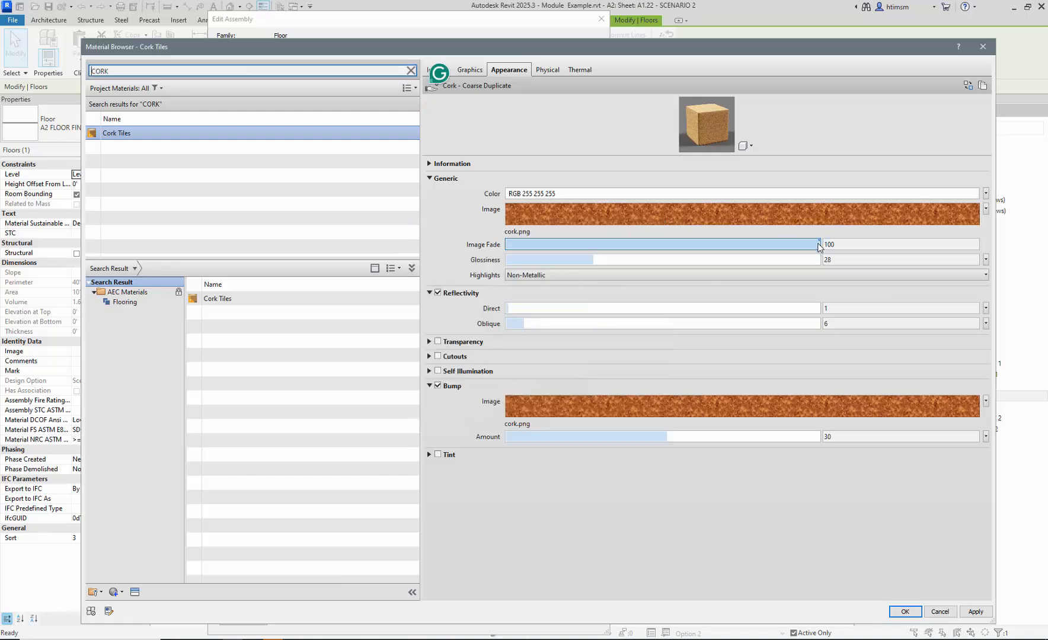
pyautogui.moveTo(820, 247); pyautogui.dragTo(682, 249)
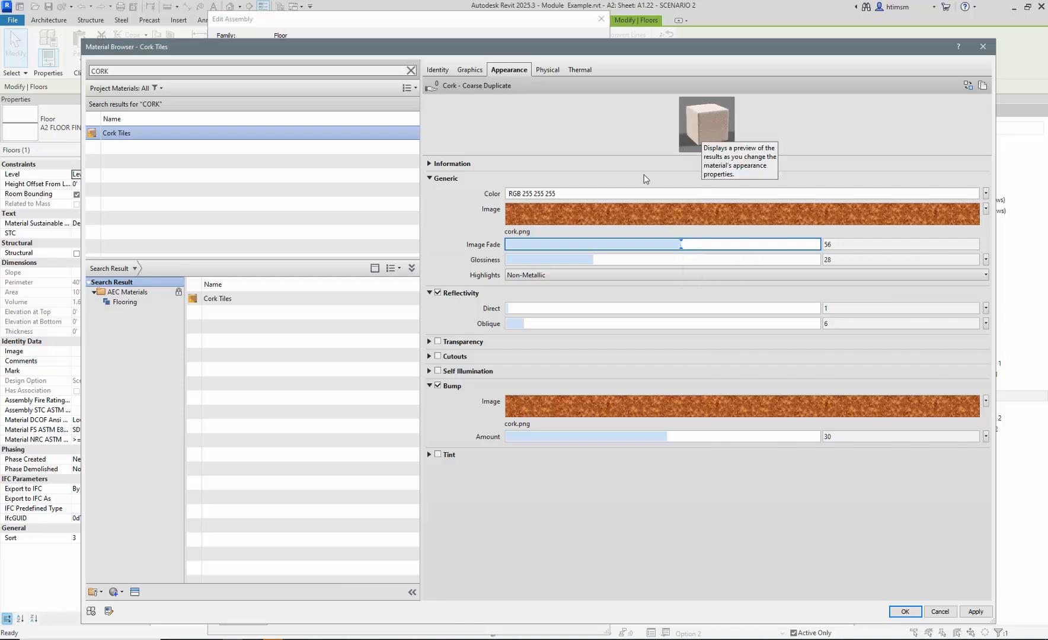
# Step: Set the sample size of the Cork Tiles generic appearance image to 1'-0" by 1'-0"
pyautogui.moveTo(653, 215)
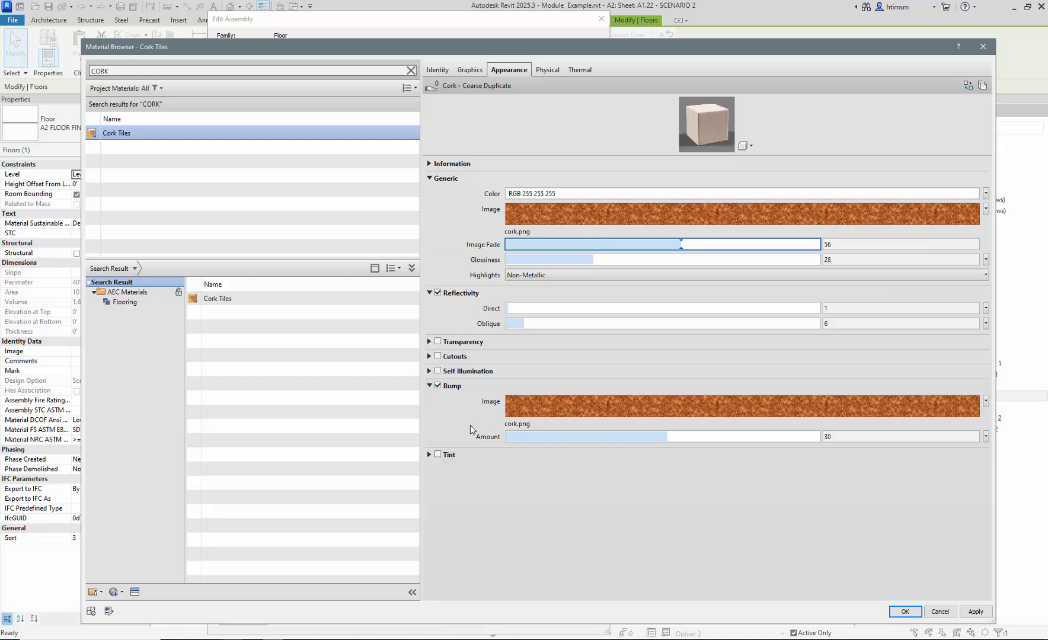
pyautogui.click(613, 218)
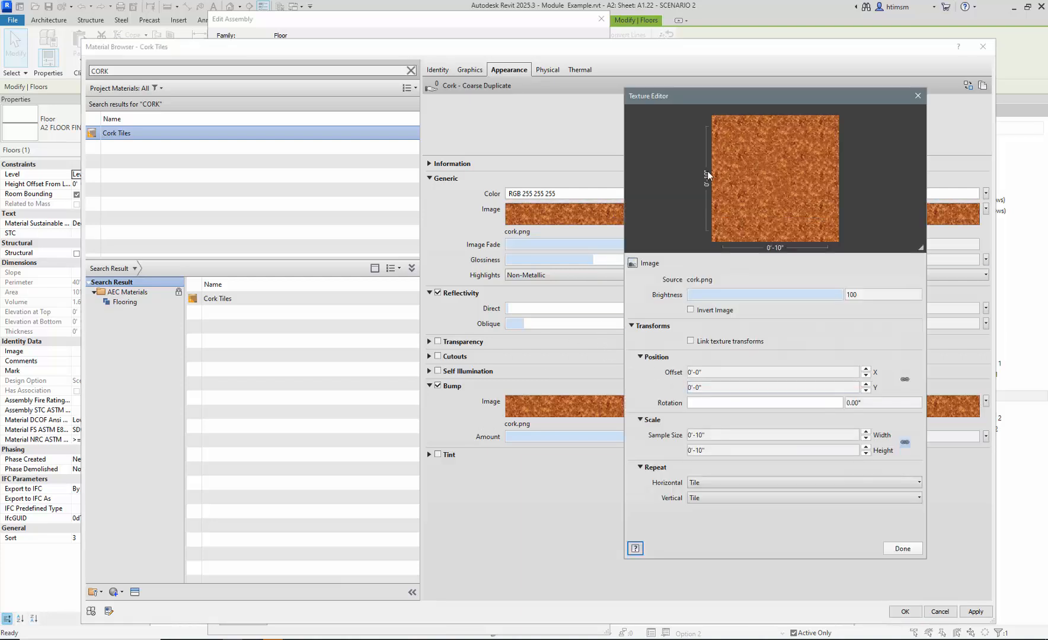
pyautogui.click(720, 434)
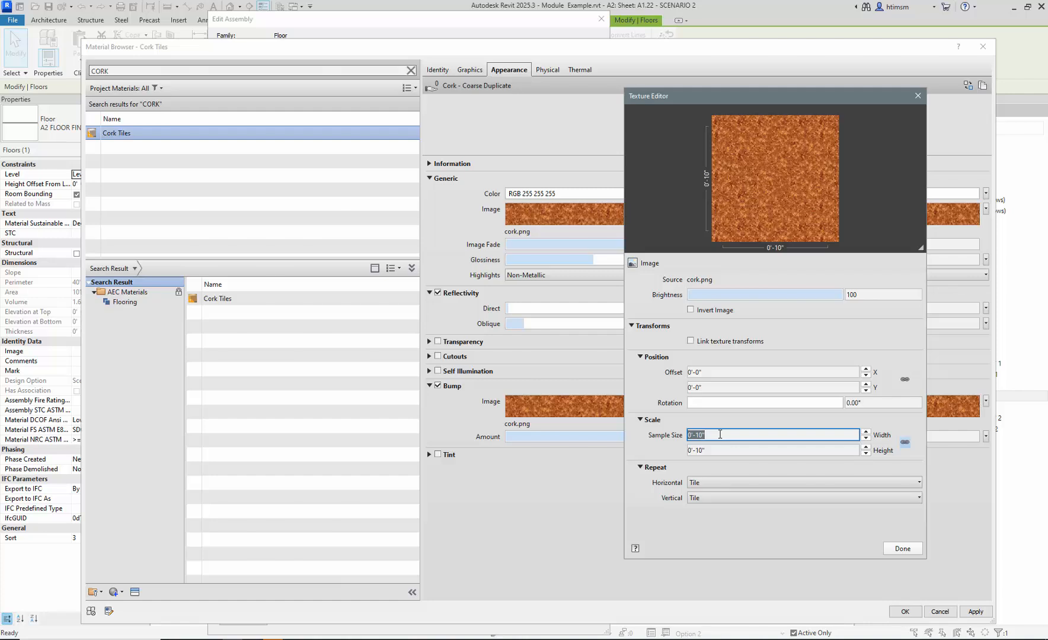
pyautogui.write("1'")
pyautogui.press('Tab')
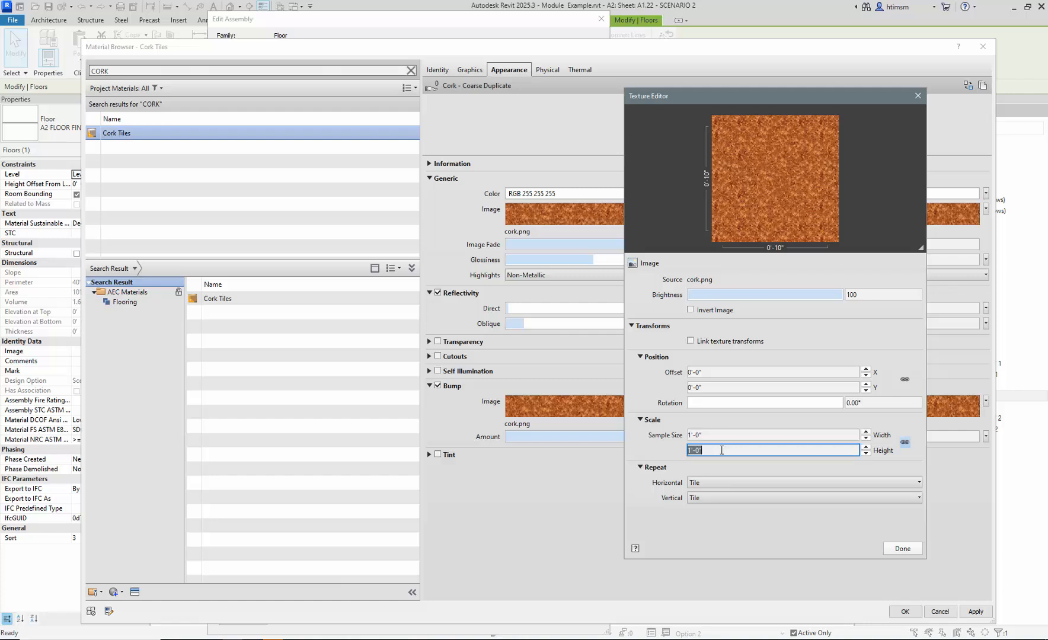
pyautogui.click(912, 557)
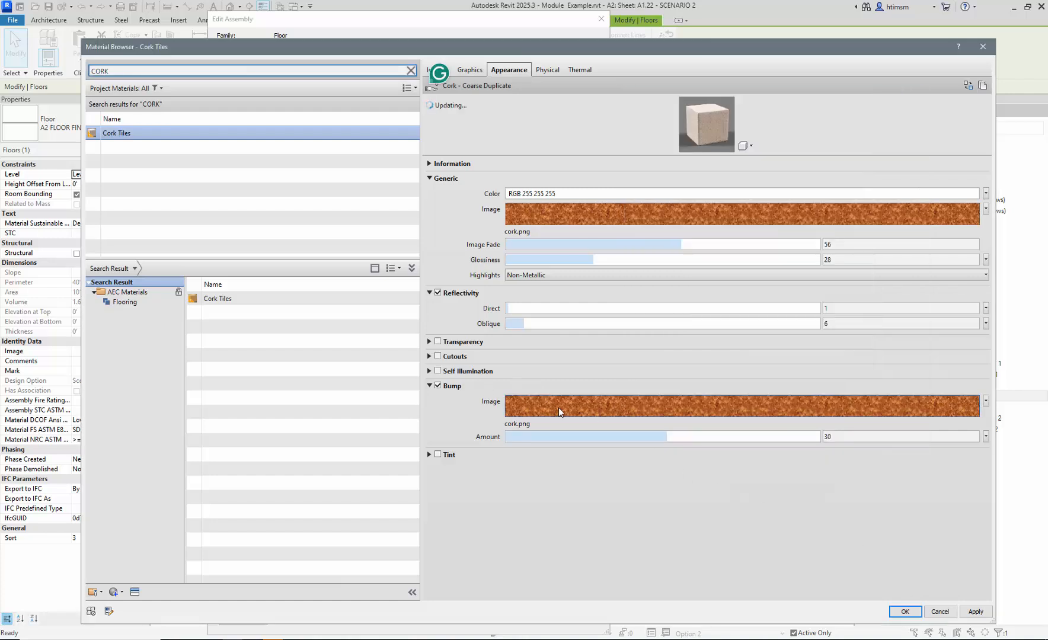
# Step: Set the bump image's sample size to 1'-0" by 1'-0" and accept the Cork Tiles material for the layer
pyautogui.click(559, 405)
pyautogui.click(724, 435)
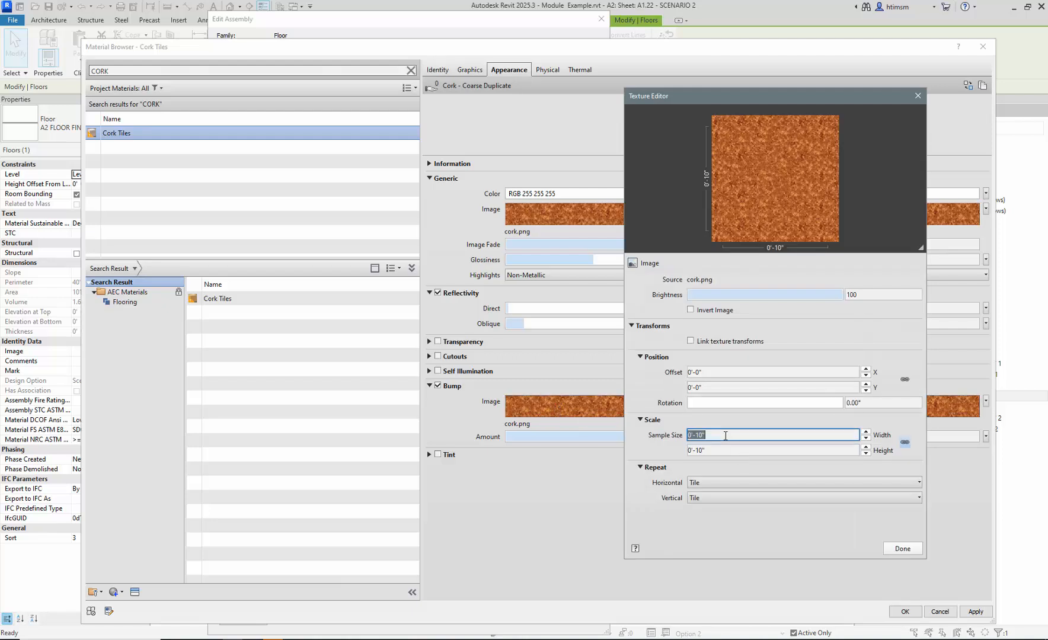
pyautogui.write("1'")
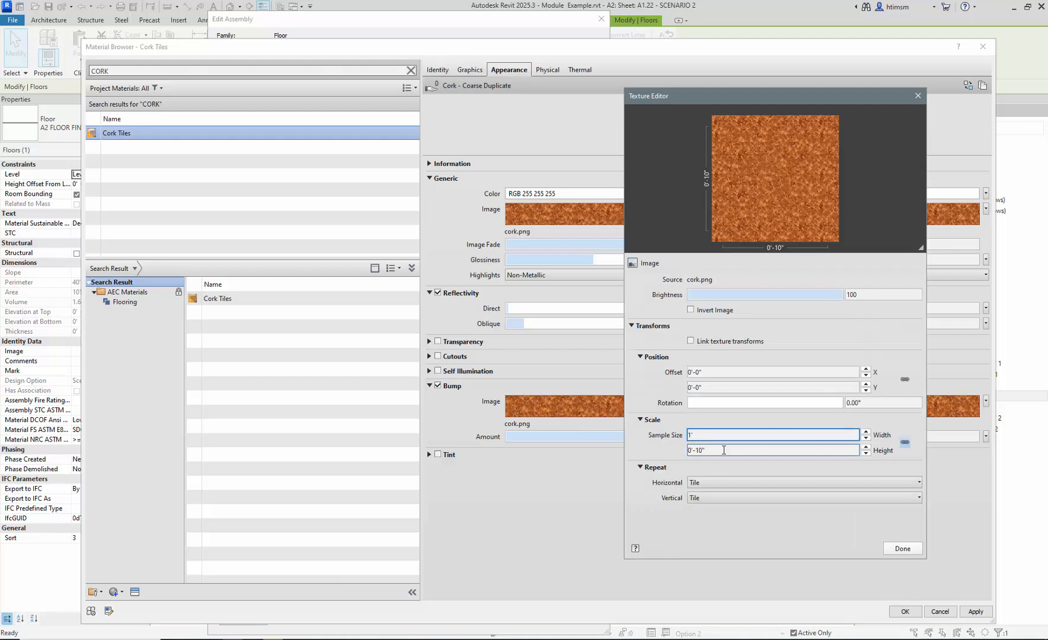
pyautogui.press('Tab')
pyautogui.click(902, 549)
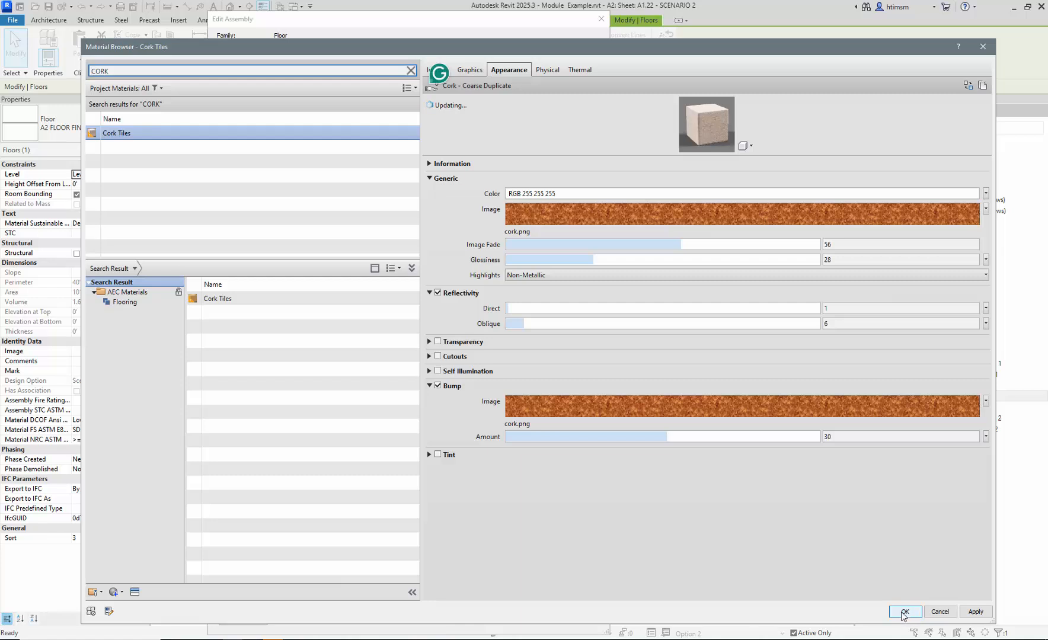
pyautogui.click(902, 612)
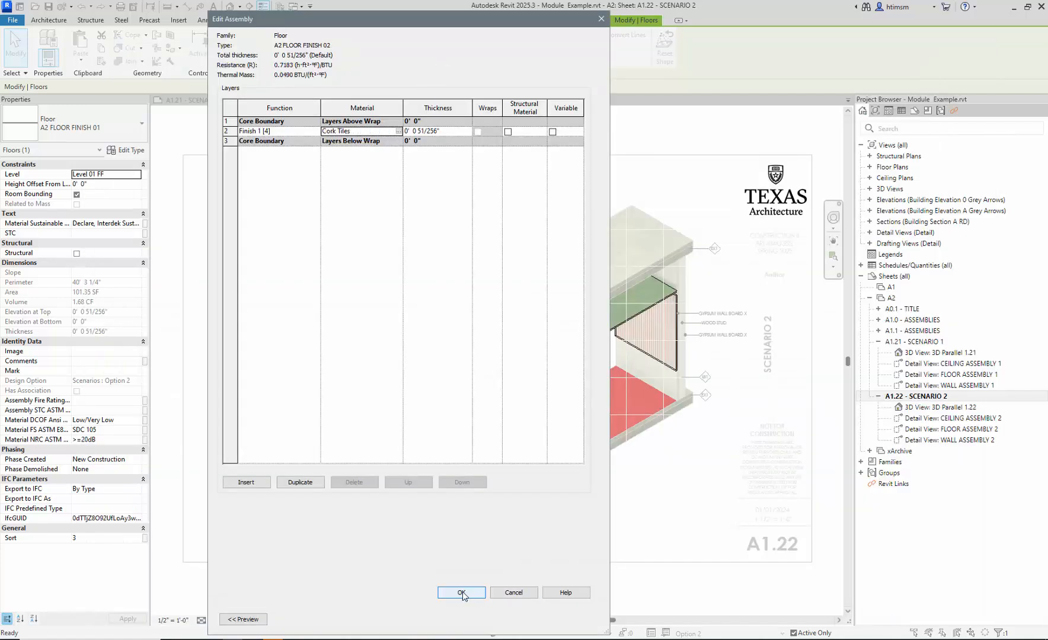
# Step: Set the thickness of the Finish 1 Cork Tiles layer to 1/4"
pyautogui.click(448, 130)
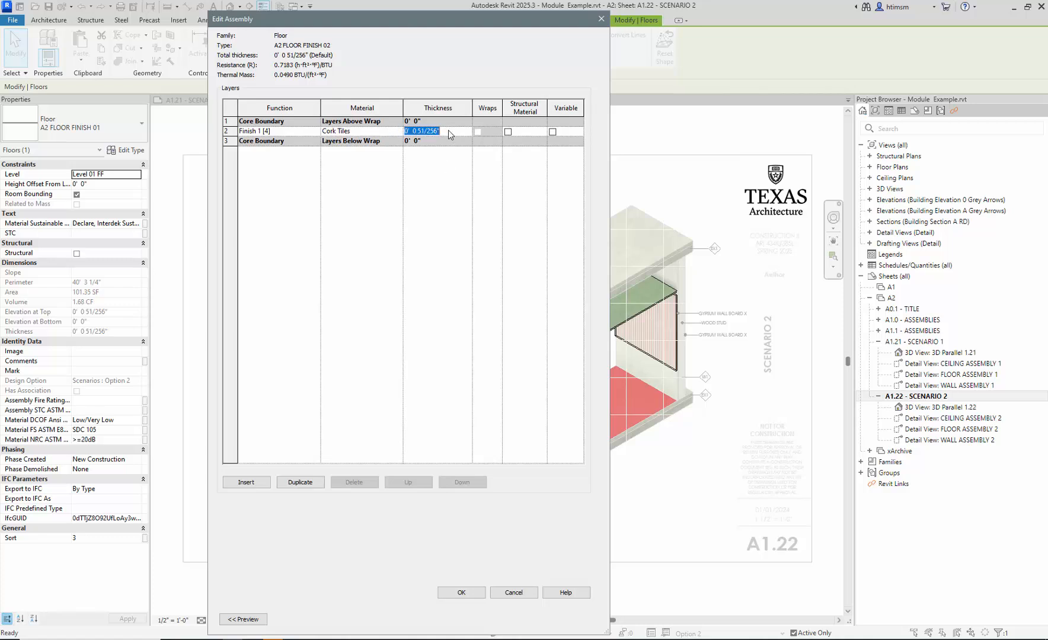
pyautogui.click(437, 131)
pyautogui.moveTo(438, 131); pyautogui.dragTo(420, 130)
pyautogui.write('1/')
pyautogui.click(366, 177)
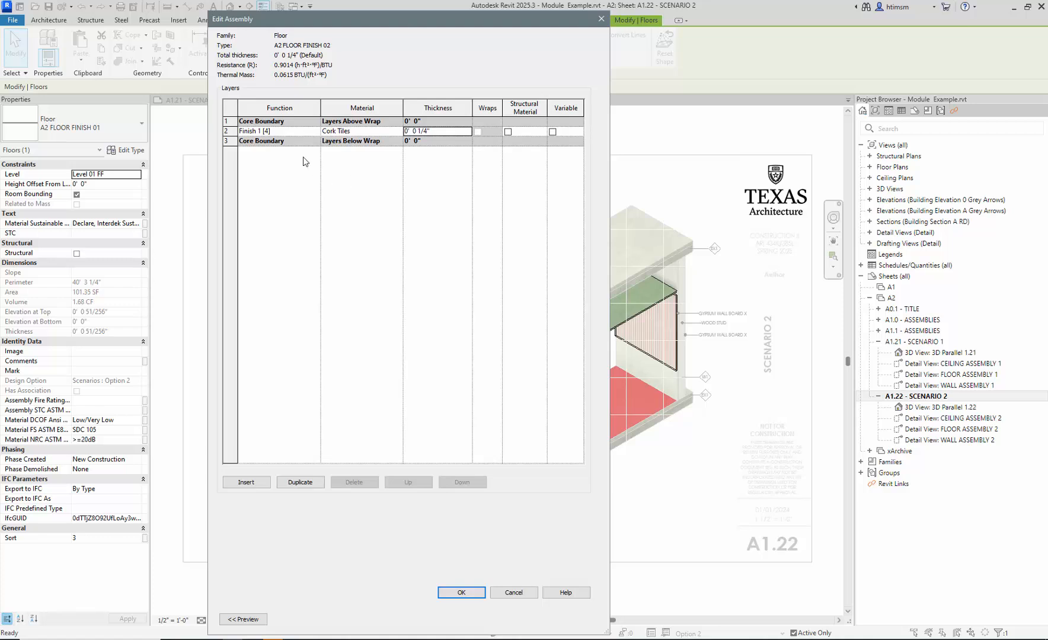
# Step: Insert a new layer above the Cork Tiles layer and set its function to Substrate [2]
pyautogui.click(229, 131)
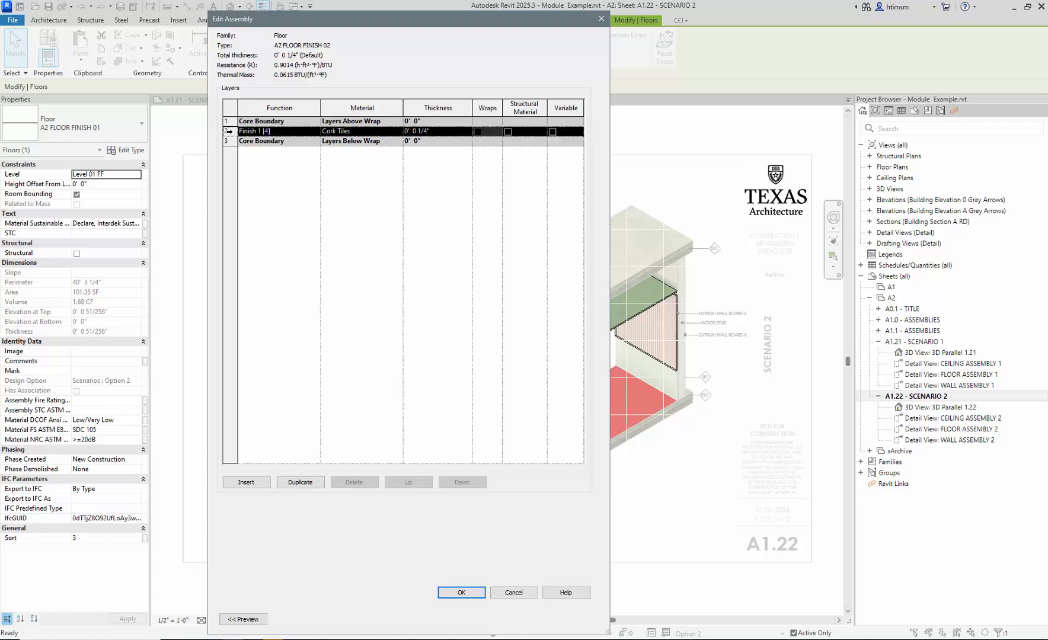
pyautogui.click(254, 481)
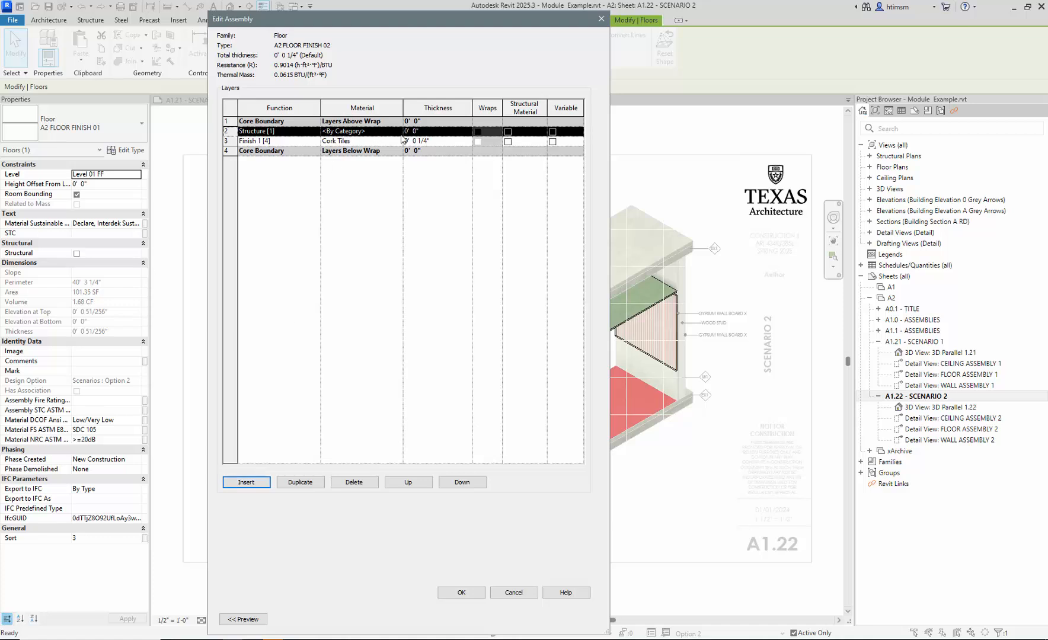
pyautogui.click(315, 133)
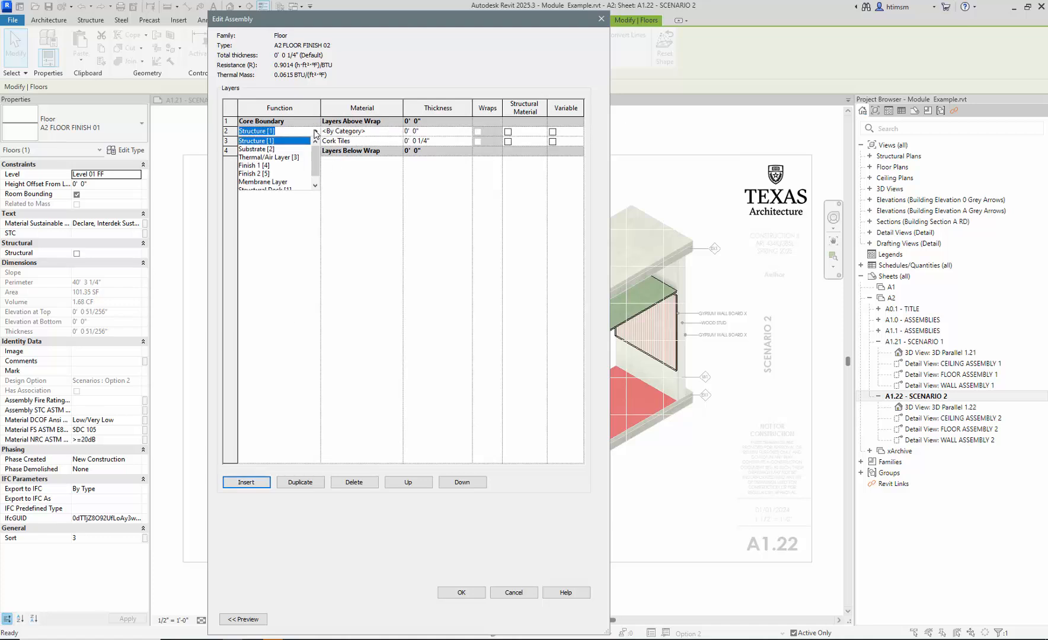
pyautogui.click(266, 148)
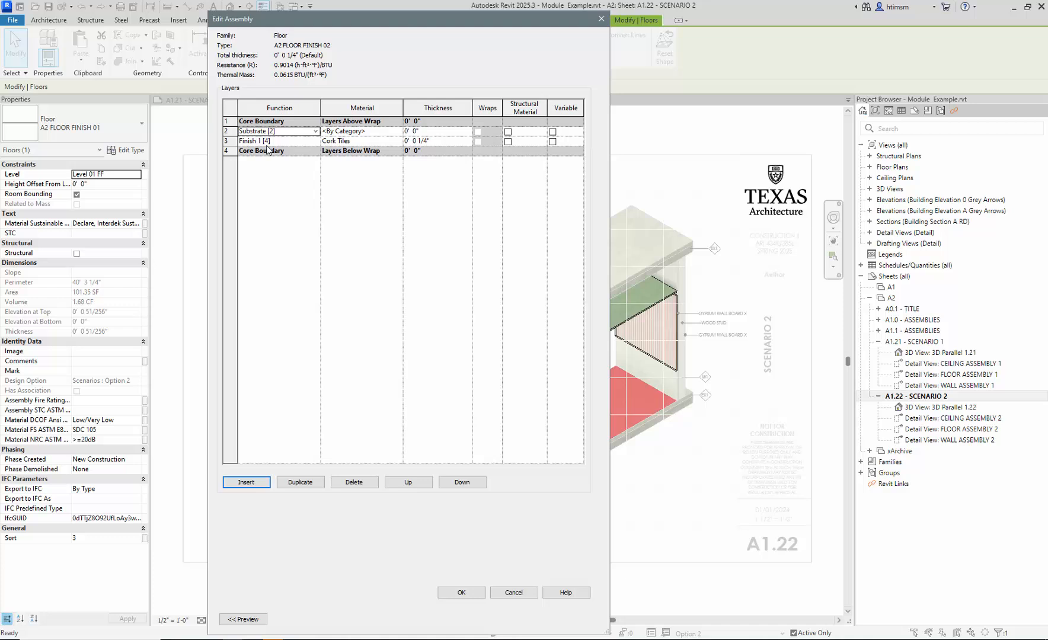
# Step: Search the materials for PLYWOOD and assign Wood - Sheathing - plywood to the Finish 1 layer
pyautogui.click(388, 141)
pyautogui.click(398, 141)
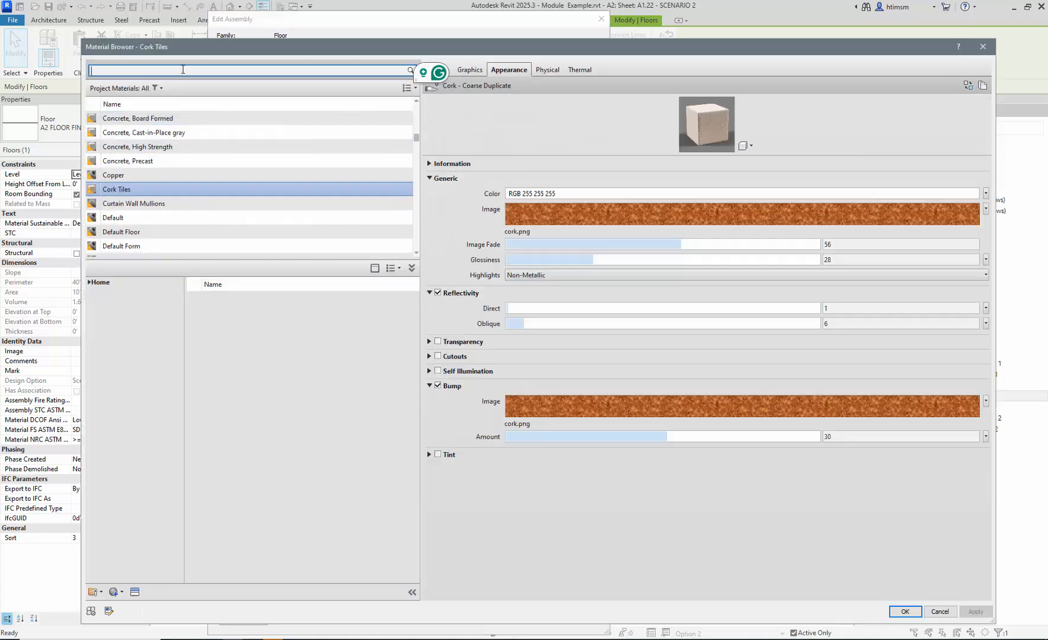
pyautogui.write('PLYWOOD')
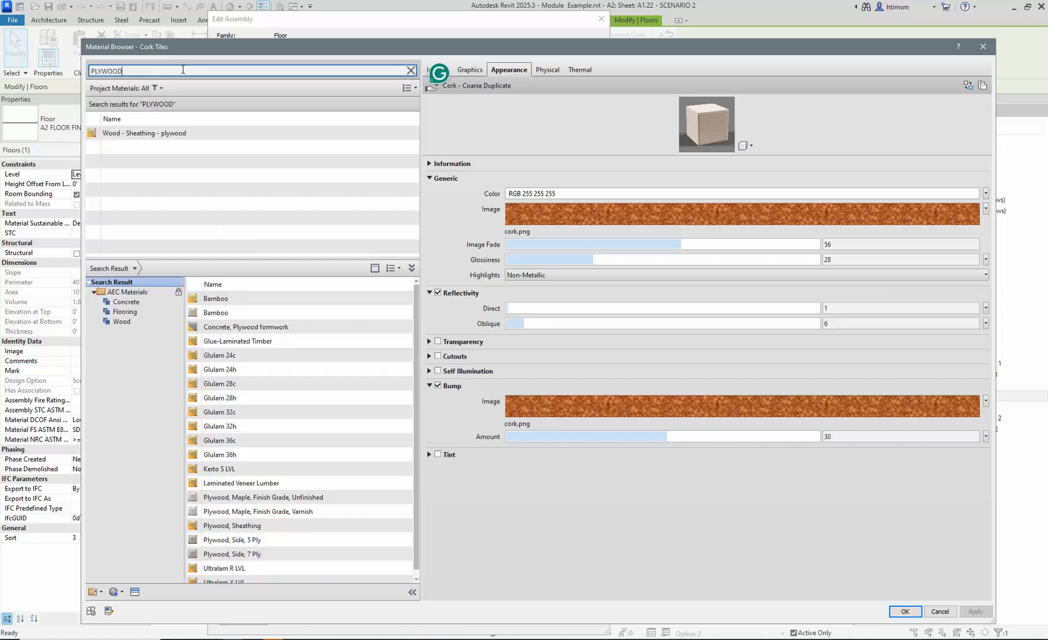
pyautogui.click(176, 132)
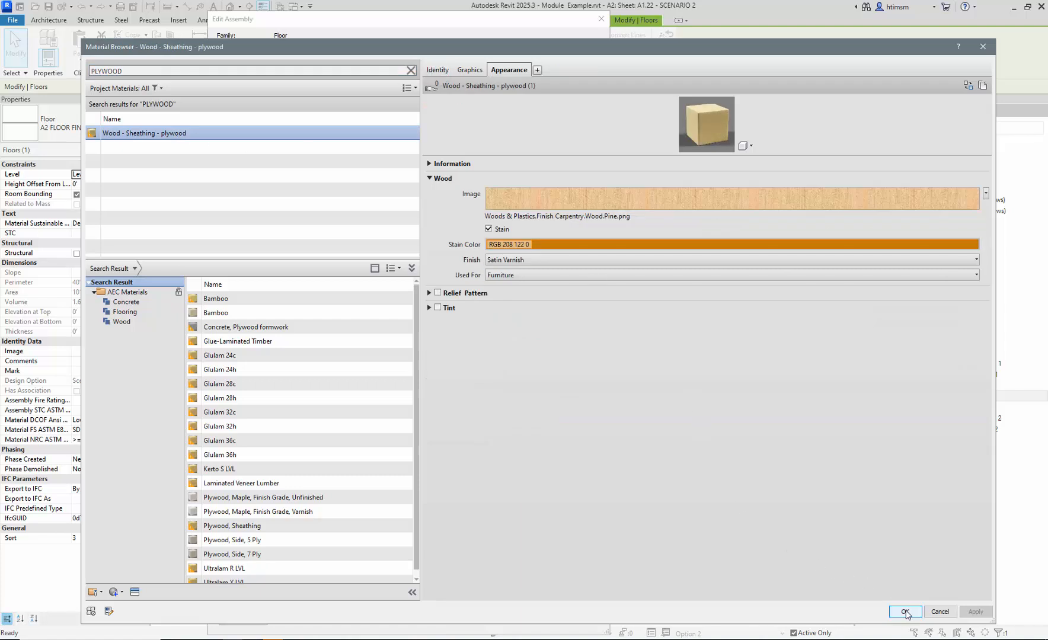
pyautogui.click(905, 612)
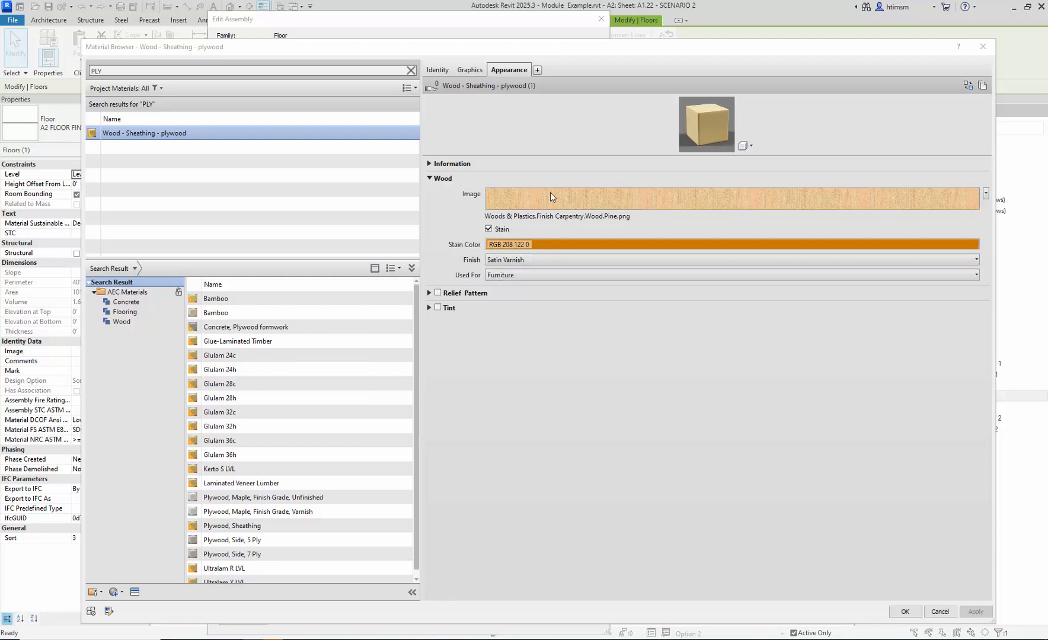
# Step: Make the substrate's Wood - Sheathing - plywood material use its render appearance and set its surface foreground pattern to the Wood 3 drafting pattern
pyautogui.click(473, 70)
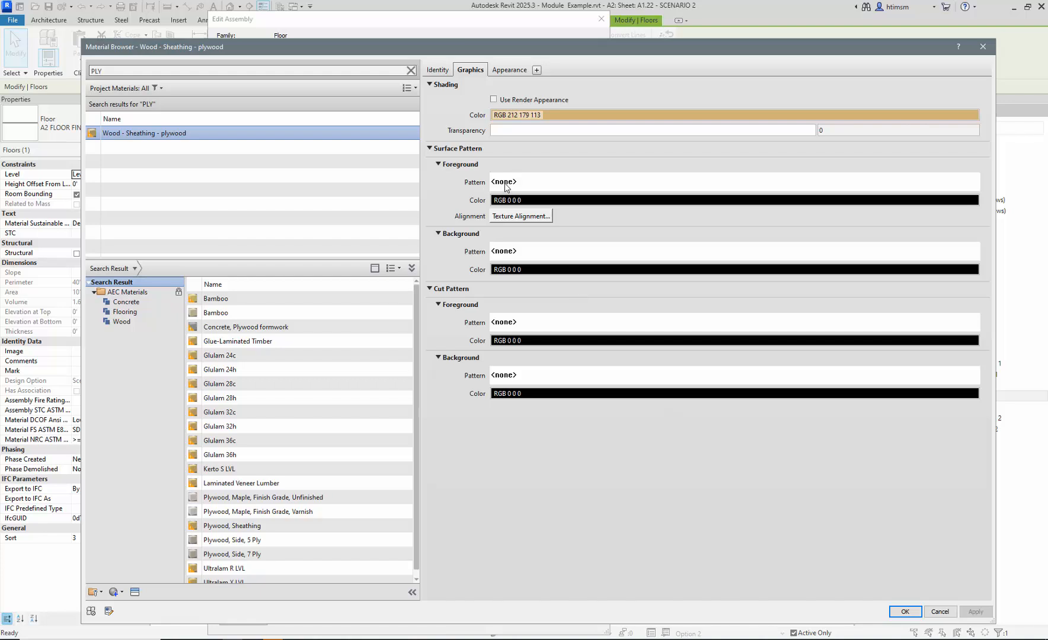
pyautogui.click(493, 99)
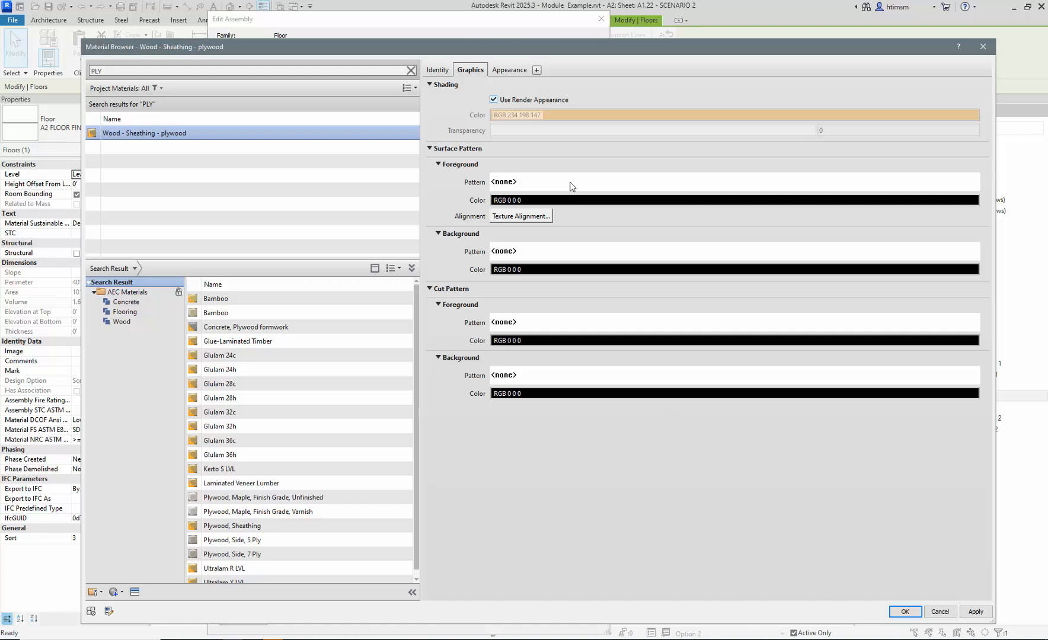
pyautogui.click(570, 182)
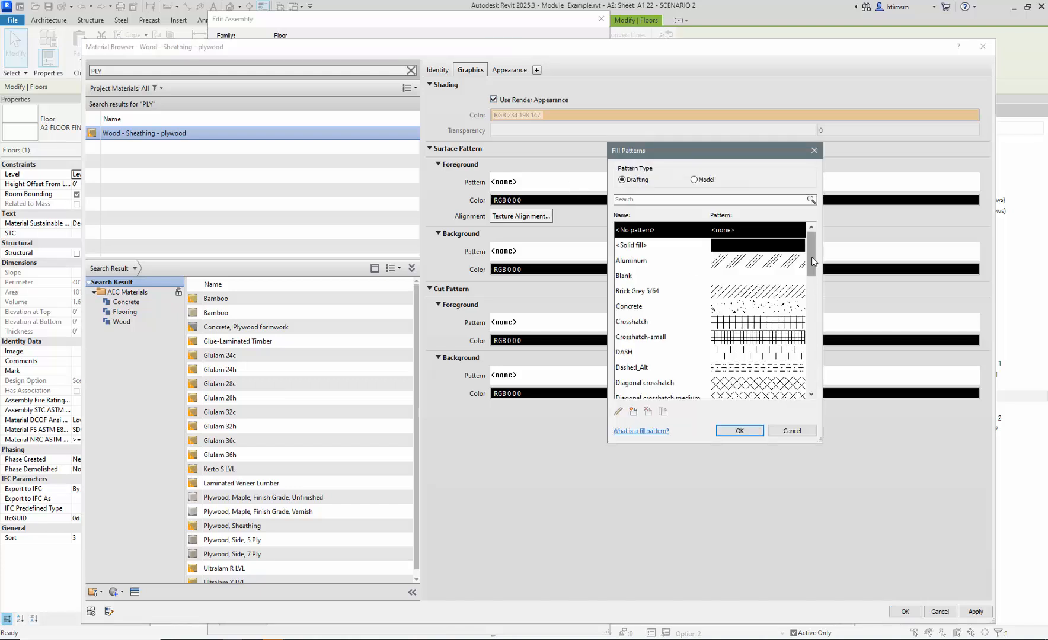
pyautogui.moveTo(811, 260); pyautogui.dragTo(736, 371)
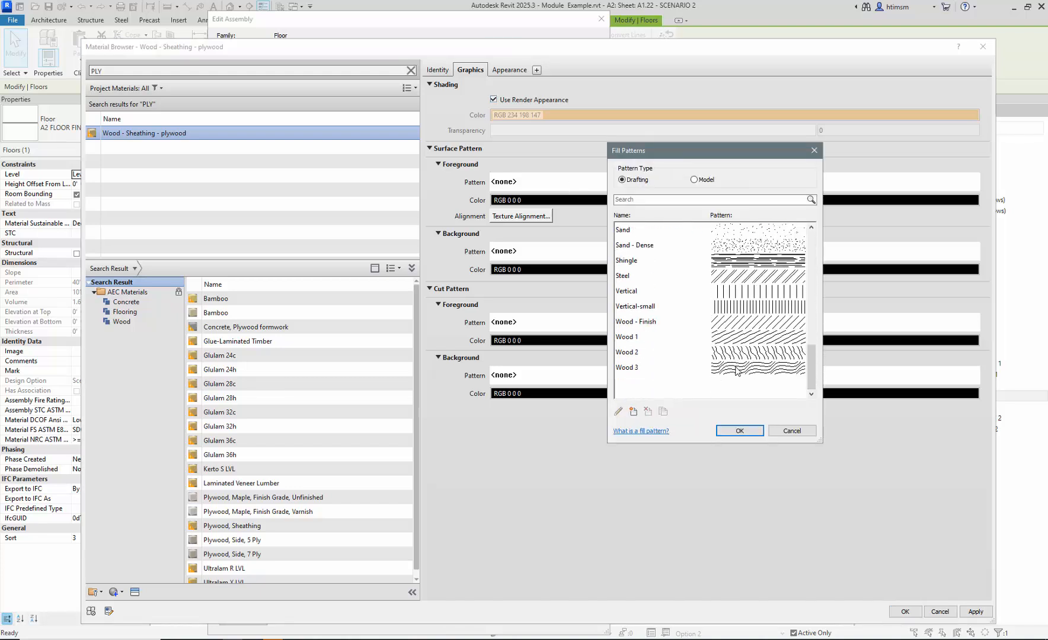
pyautogui.click(735, 371)
pyautogui.click(741, 430)
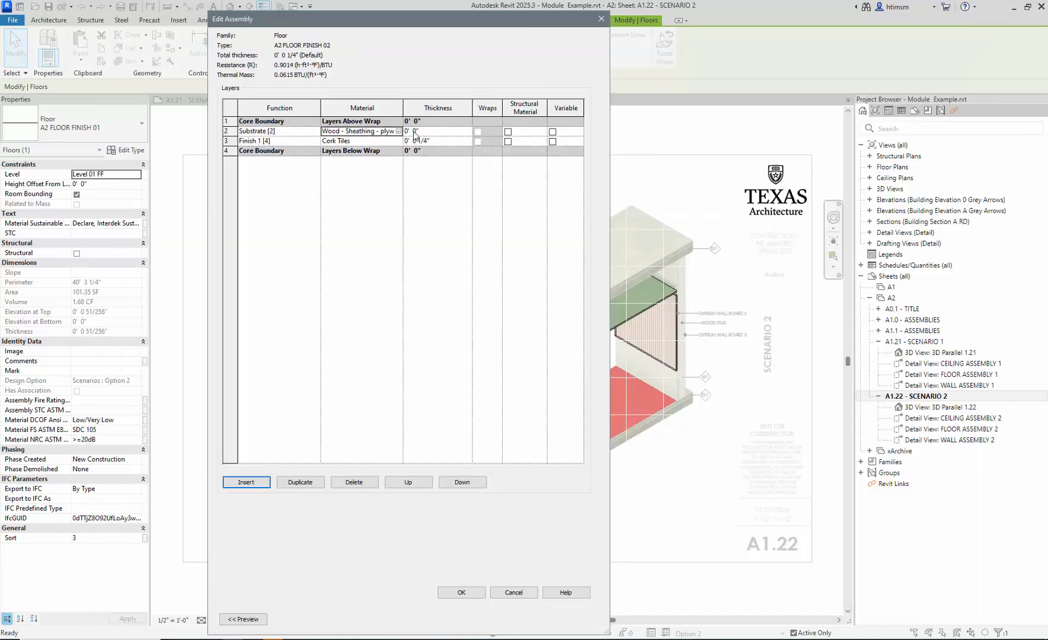
# Step: Set the plywood substrate's thickness to 1/2", move the Cork Tiles layer below the lower core boundary and apply the floor type
pyautogui.click(416, 131)
pyautogui.click(230, 141)
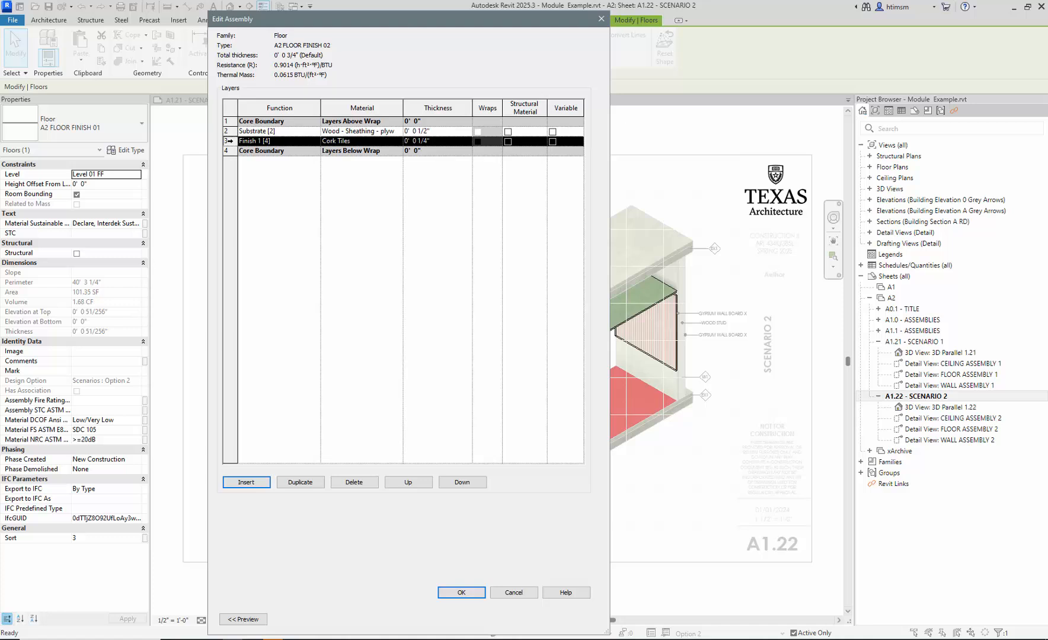
pyautogui.click(461, 482)
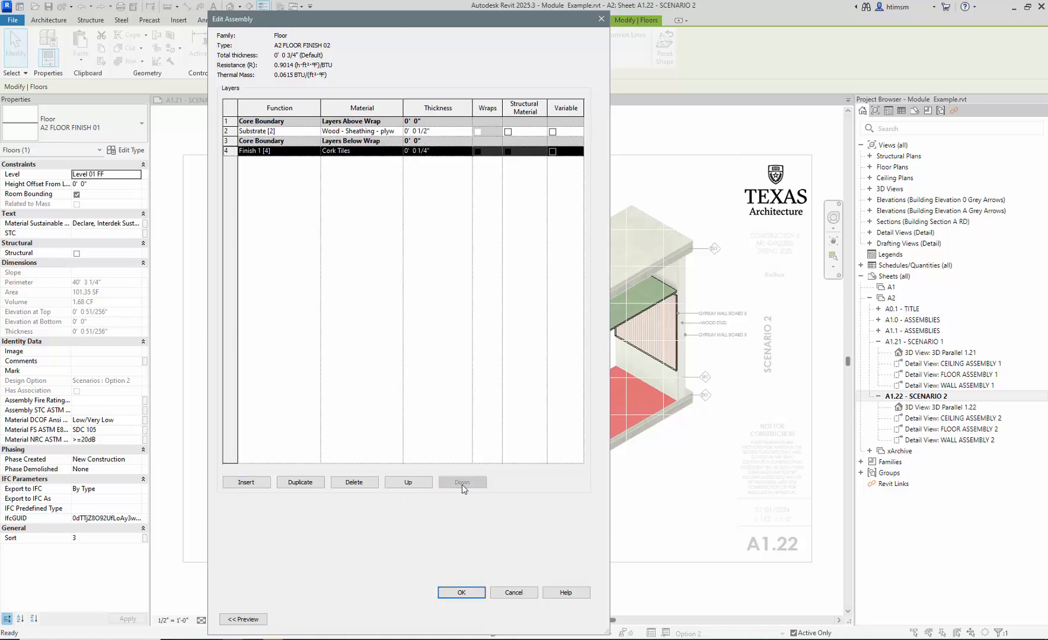
pyautogui.click(471, 590)
pyautogui.click(476, 619)
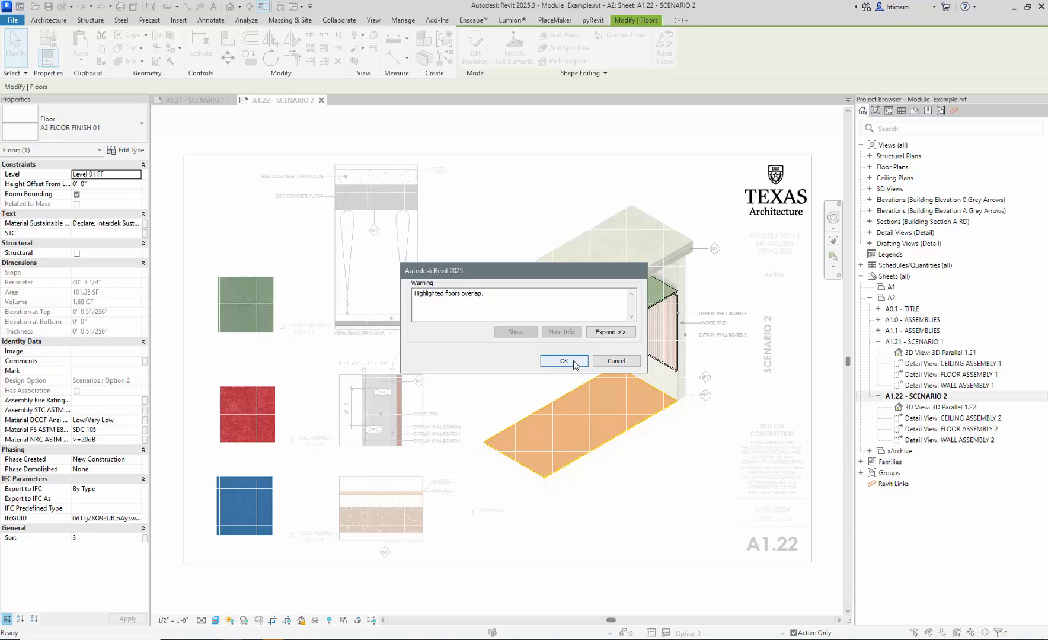
pyautogui.click(574, 364)
pyautogui.click(675, 458)
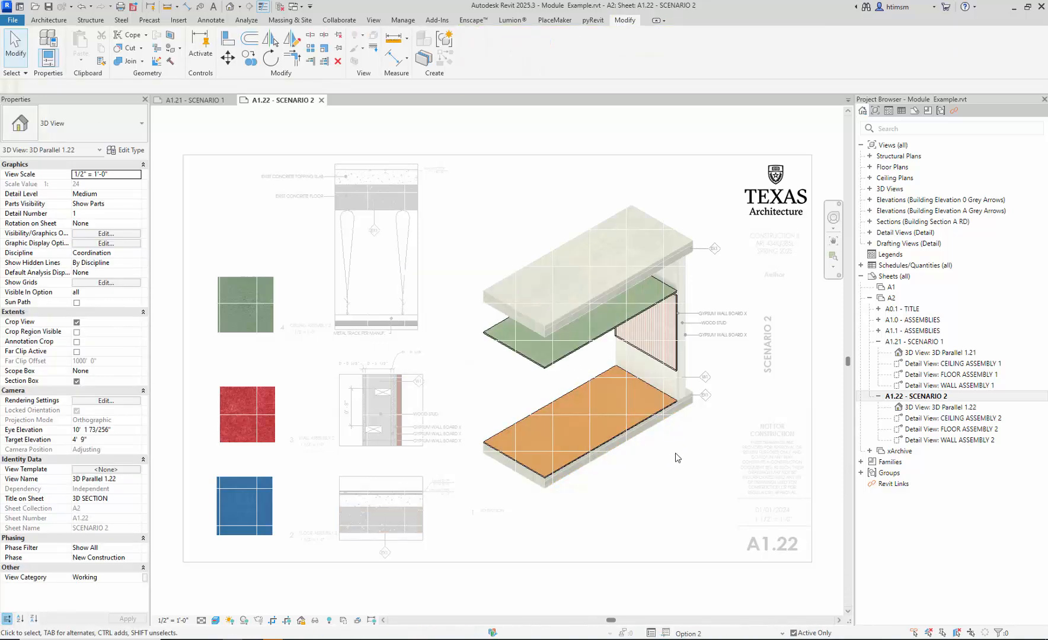
# Step: Select the A2 FLOOR FINISH 02 floor in the 3D view and open its type's layer structure for editing
pyautogui.scroll(8, 676, 457)
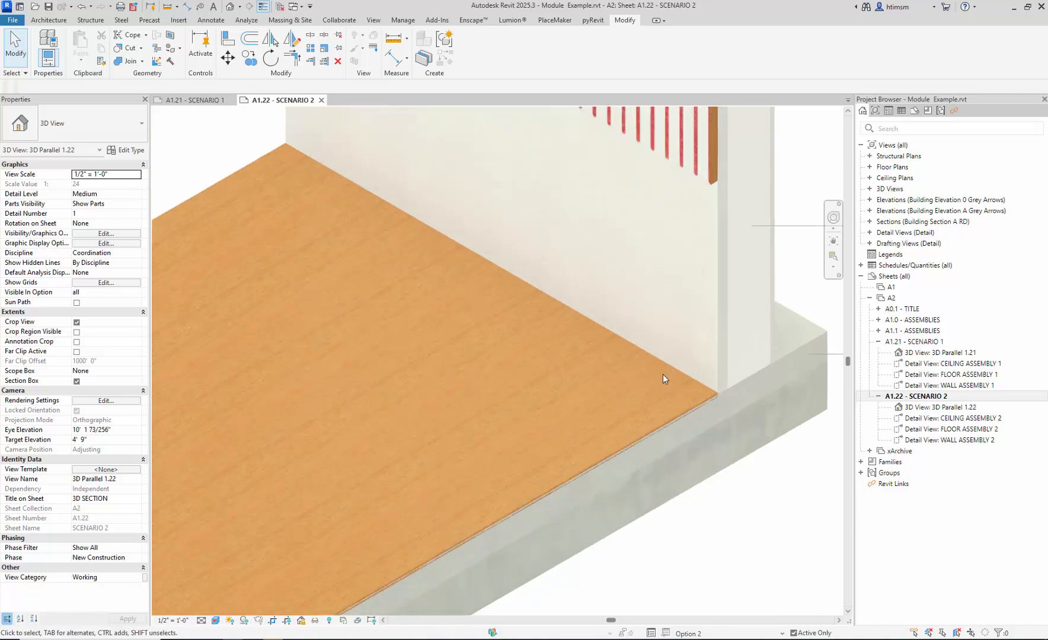
pyautogui.scroll(5, 662, 374)
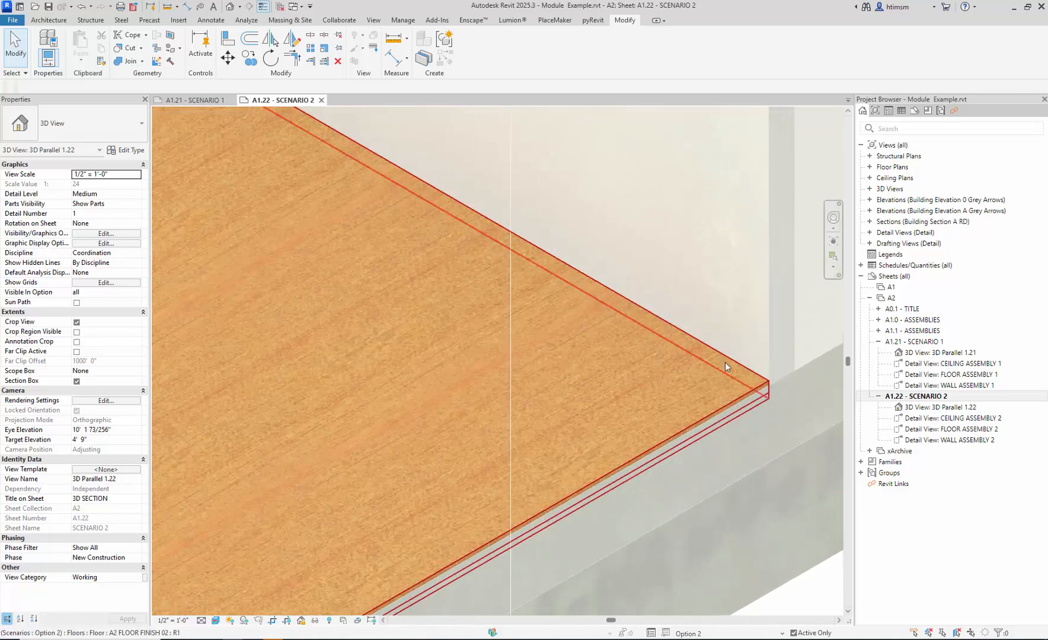
pyautogui.scroll(-2, 738, 378)
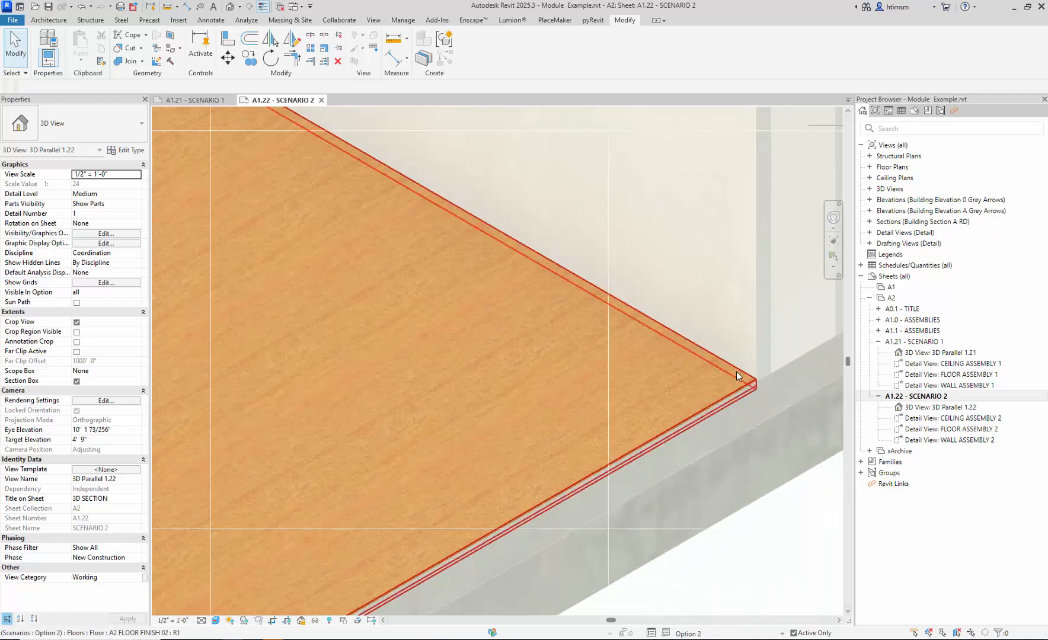
pyautogui.click(736, 372)
pyautogui.click(141, 152)
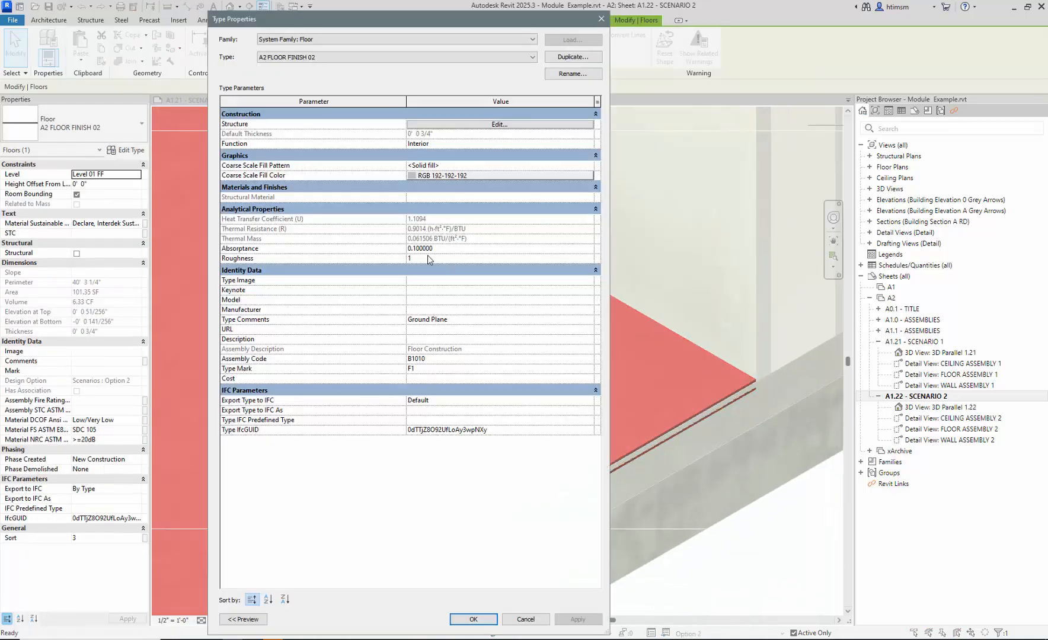
pyautogui.click(469, 128)
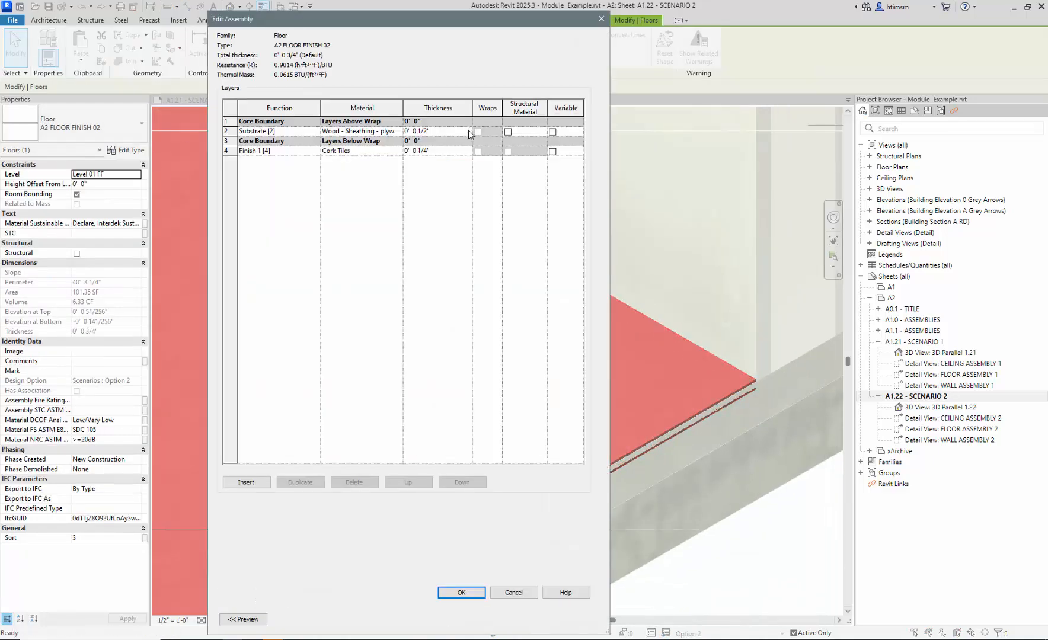
# Step: Move the Cork Tiles finish layer above the upper core boundary, apply the floor type and deselect the floor
pyautogui.click(229, 151)
pyautogui.click(408, 482)
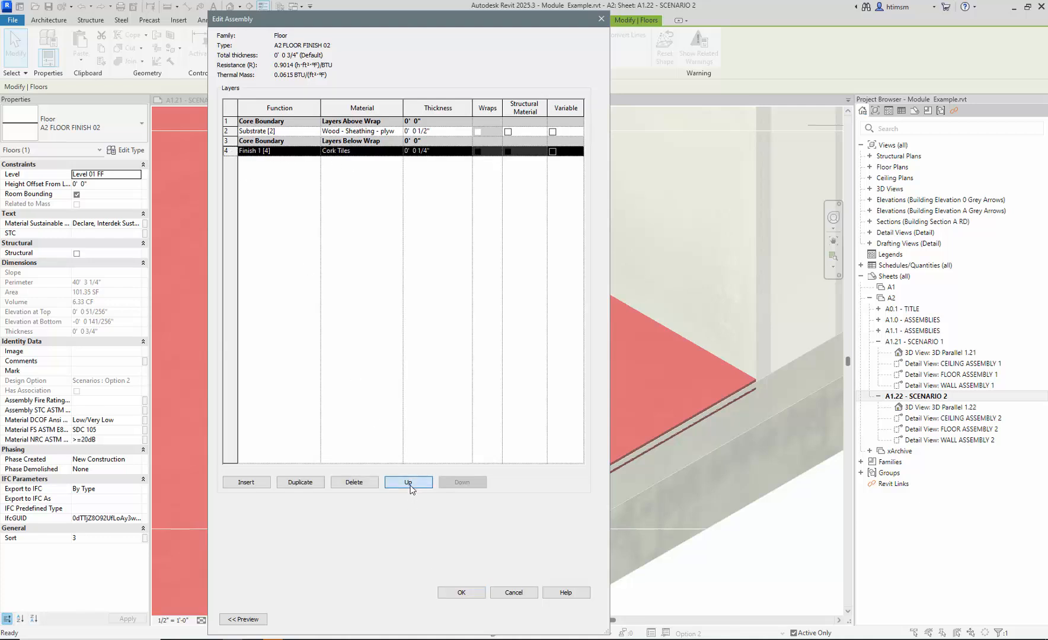
pyautogui.click(410, 483)
pyautogui.click(411, 483)
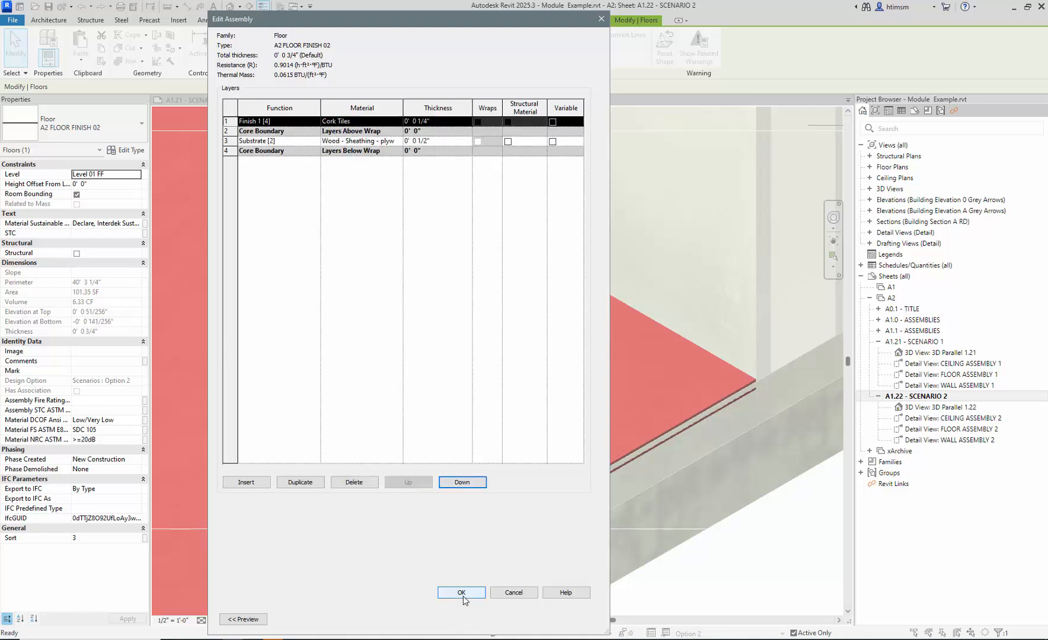
pyautogui.click(464, 592)
pyautogui.click(491, 620)
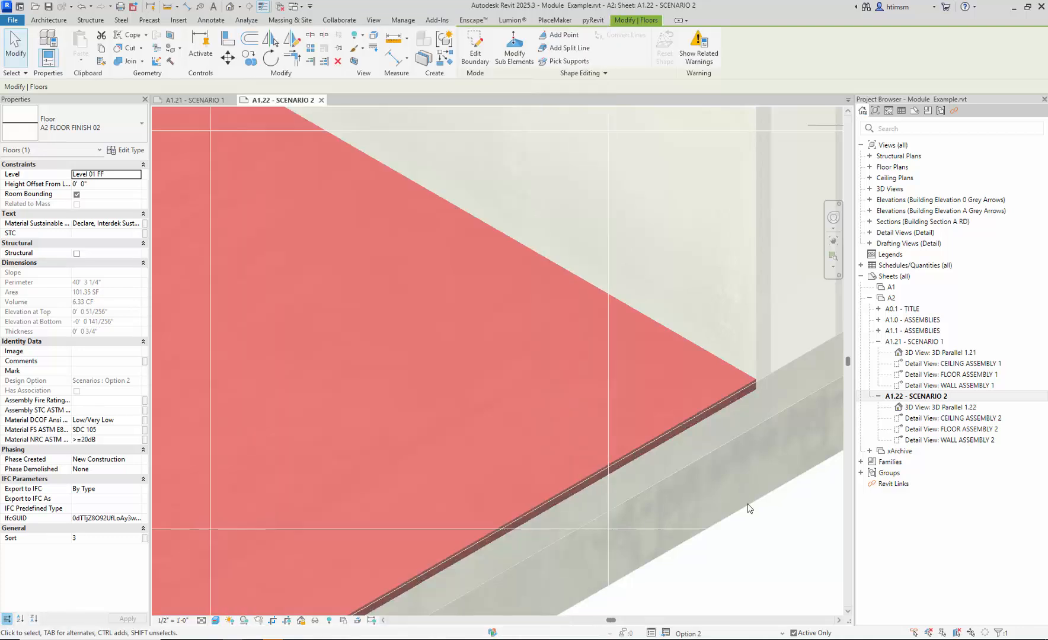
pyautogui.click(765, 561)
# Step: Align the underside of the A2 FLOOR FINISH 02 floor with the top face of the existing floor slab
pyautogui.scroll(-3, 668, 343)
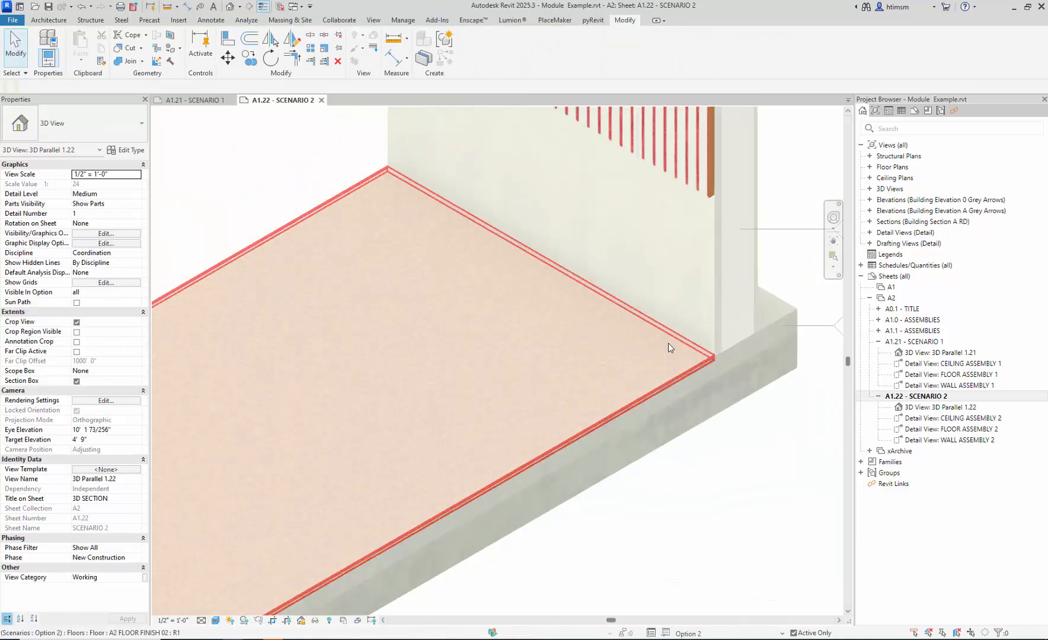
pyautogui.scroll(5, 693, 356)
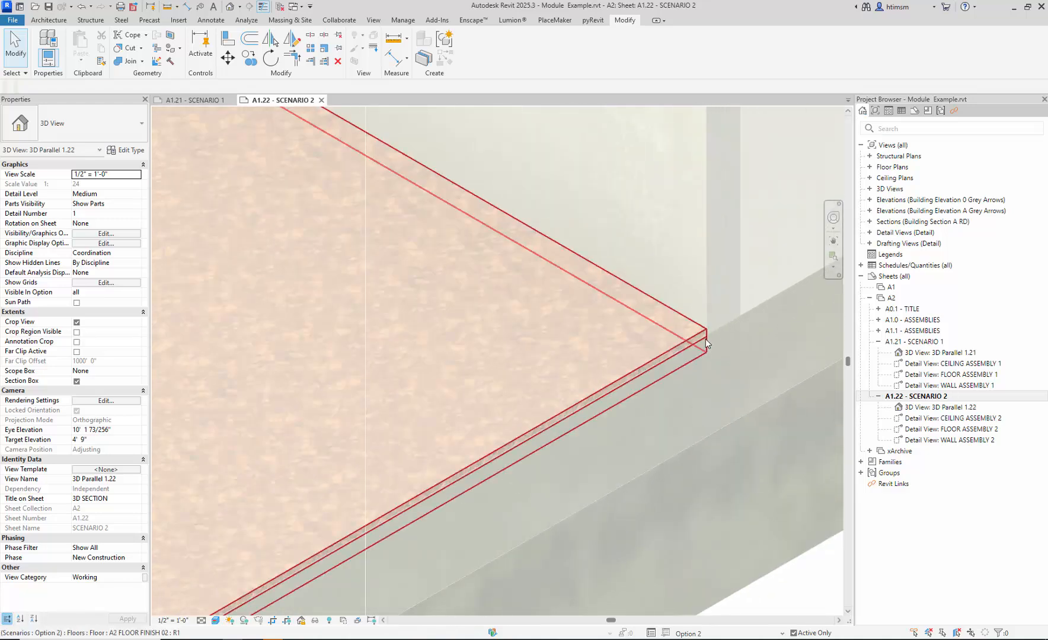
pyautogui.scroll(2, 706, 332)
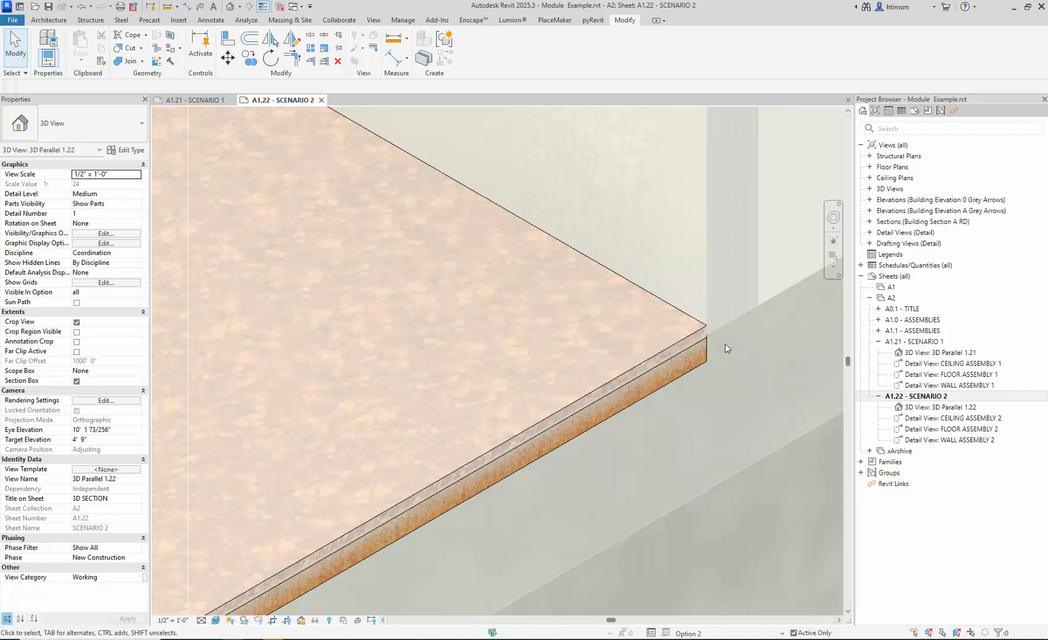
pyautogui.click(227, 39)
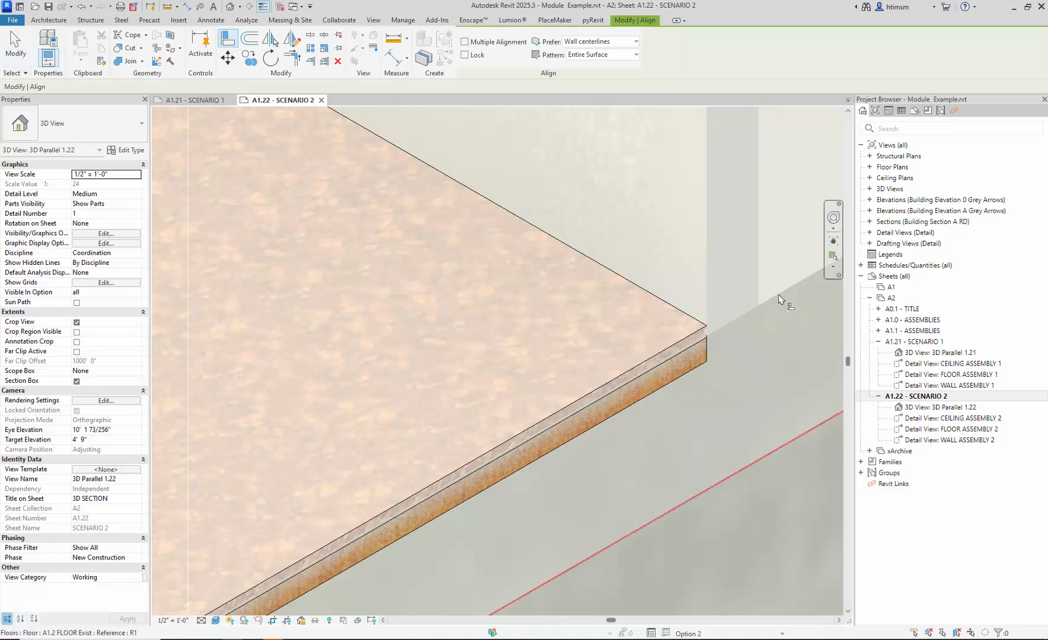
pyautogui.scroll(-5, 779, 294)
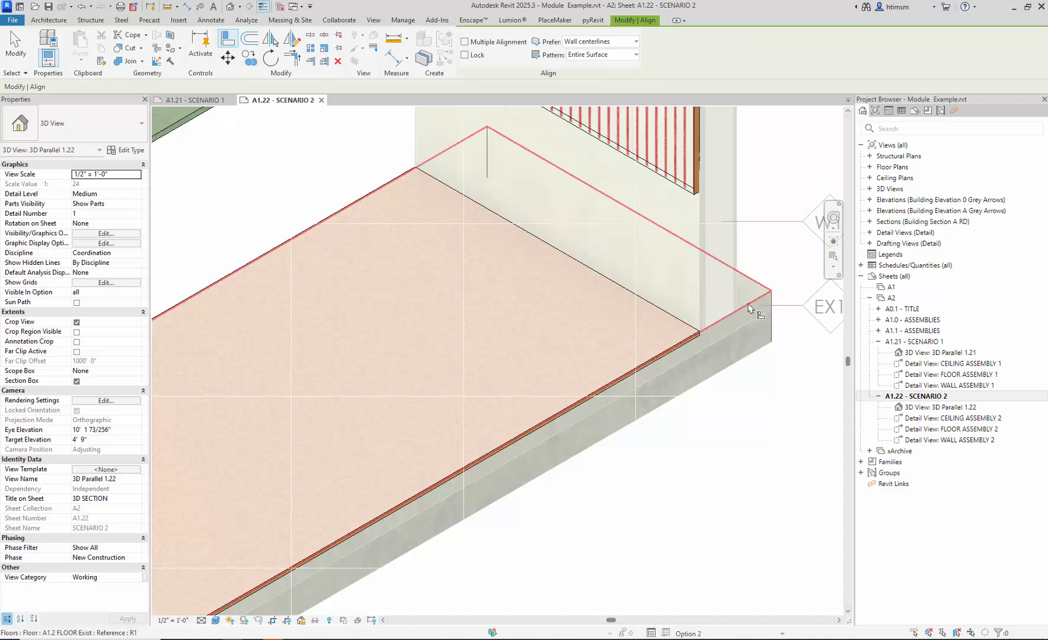
pyautogui.click(698, 343)
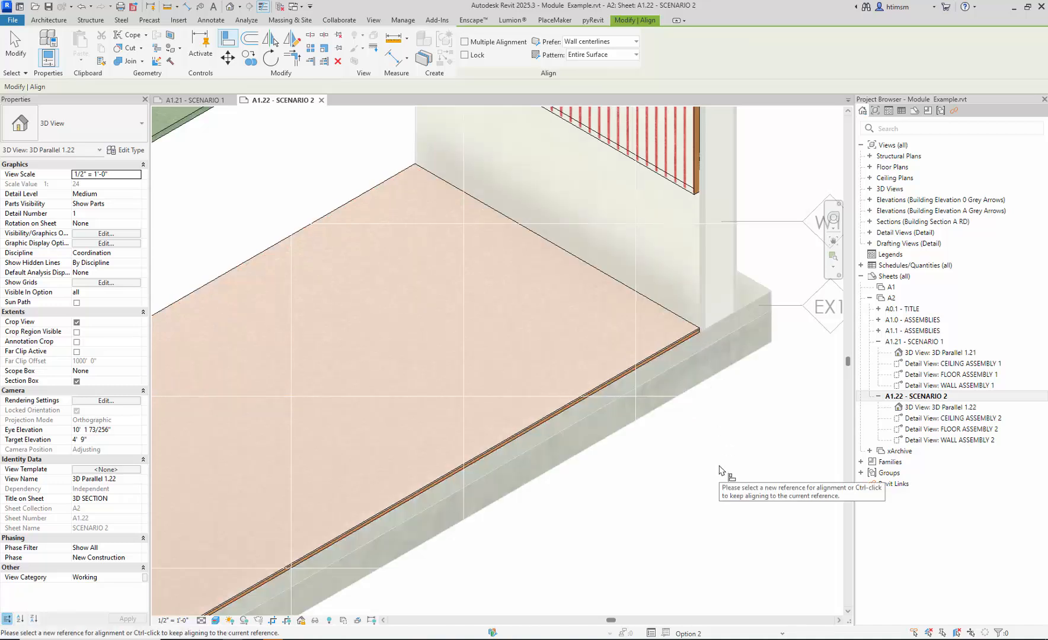
pyautogui.scroll(-2, 720, 472)
pyautogui.press('Escape')
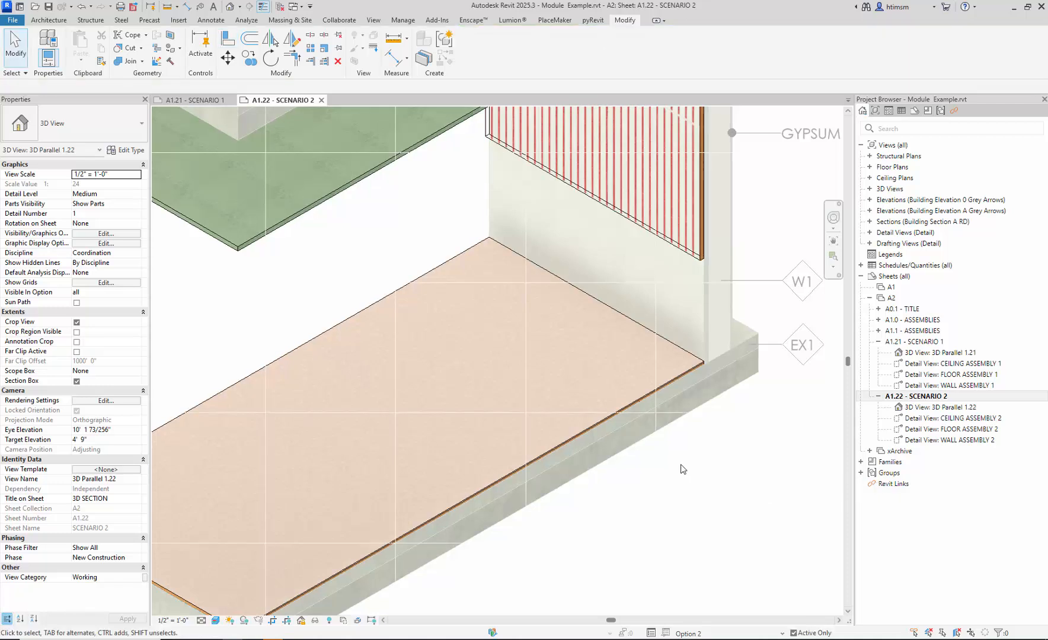